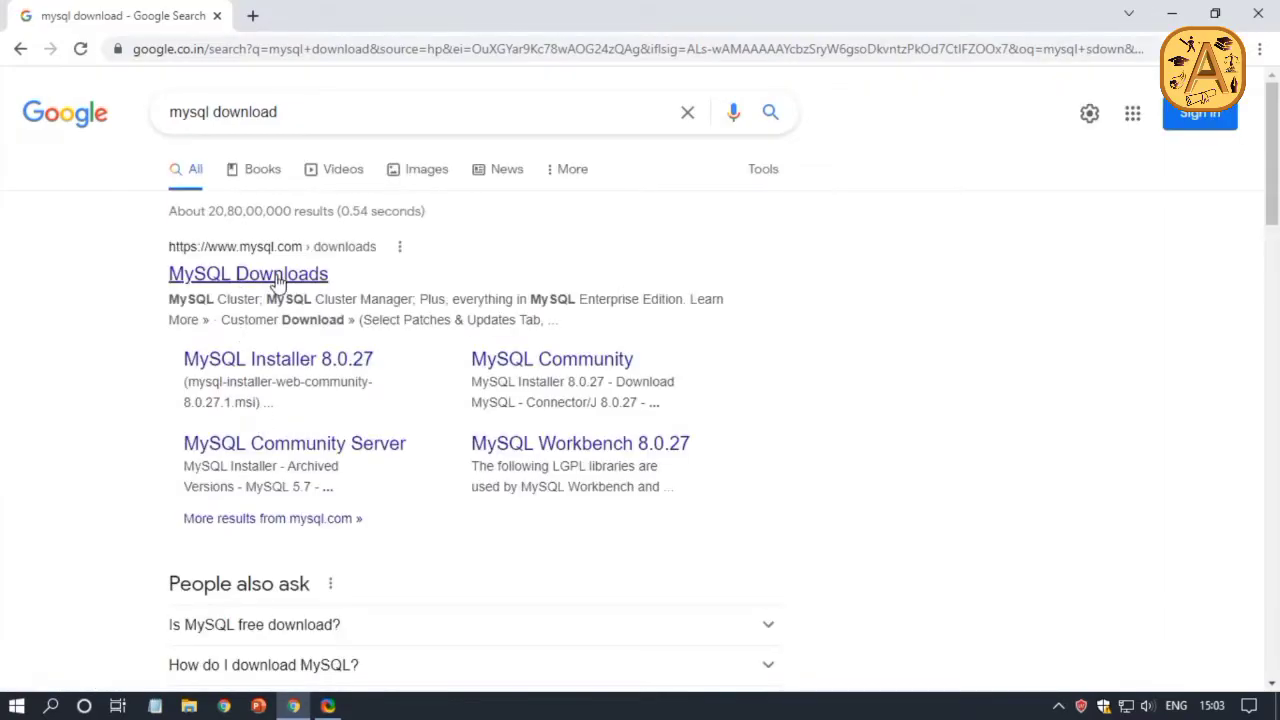
Open the MySQL Installer for Windows page from the MySQL Community (GPL) Downloads.
{"action": "left_click", "coordinate": [277, 281]}
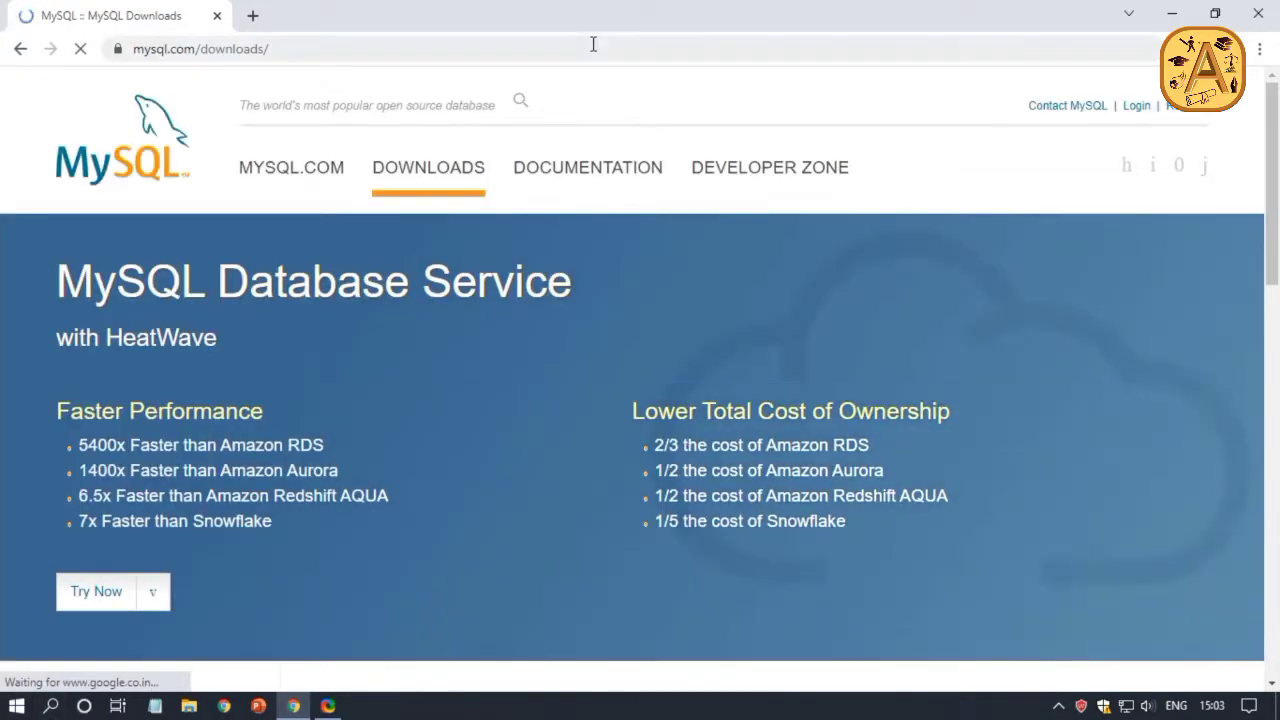
{"action": "scroll", "coordinate": [585, 258], "scroll_direction": "down", "scroll_amount": 10}
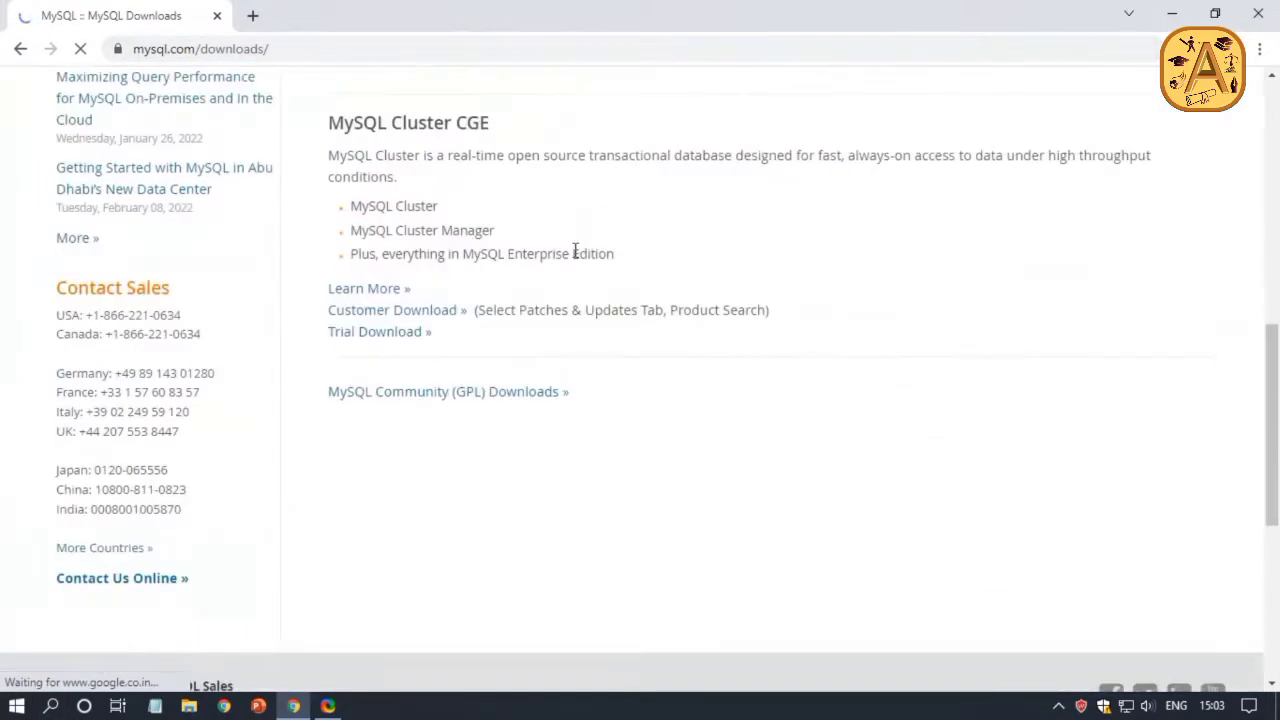
{"action": "left_click", "coordinate": [386, 393]}
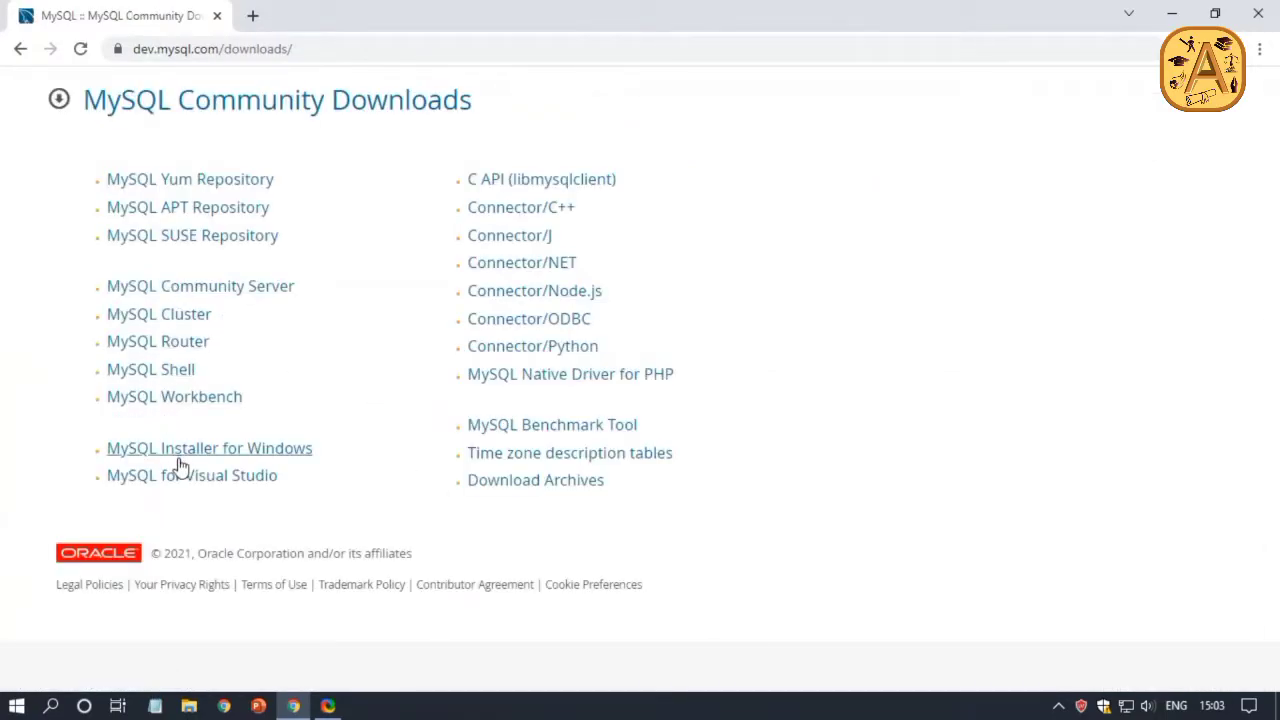
{"action": "left_click", "coordinate": [201, 449]}
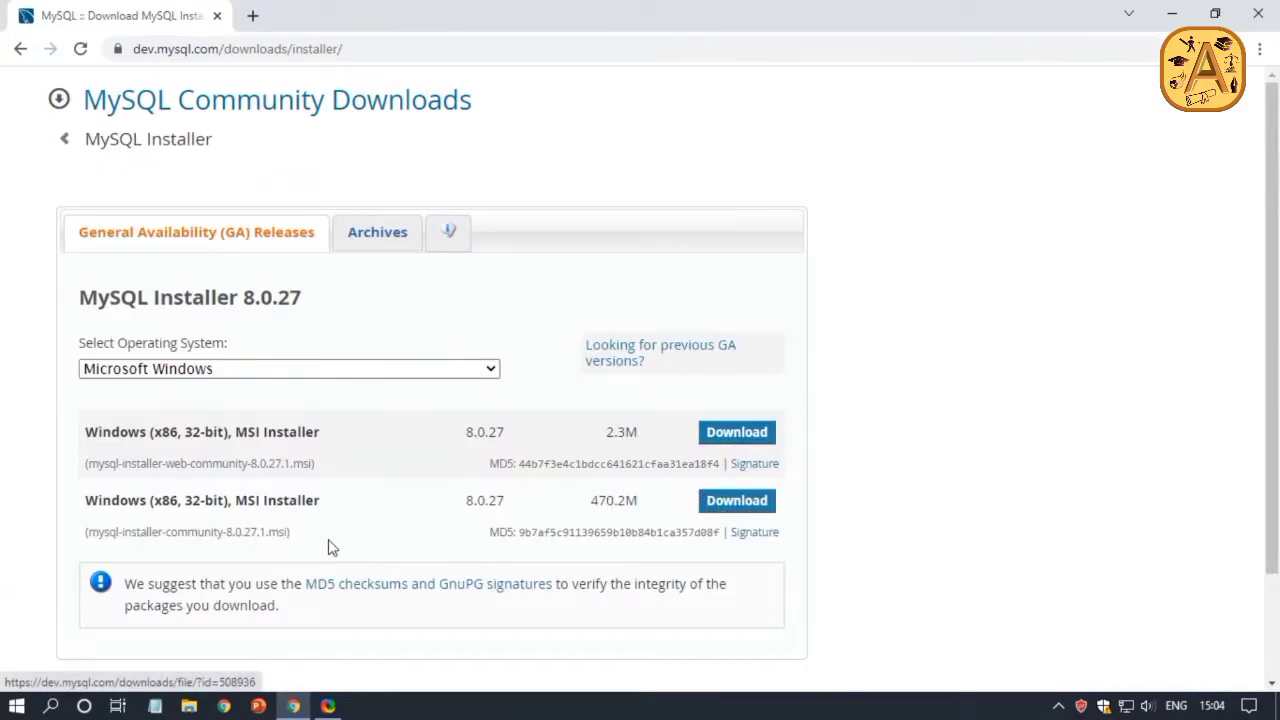
Download the 470.2M installer mysql-installer-community-8.0.27.1.msi without logging in or signing up.
{"action": "left_click", "coordinate": [752, 497]}
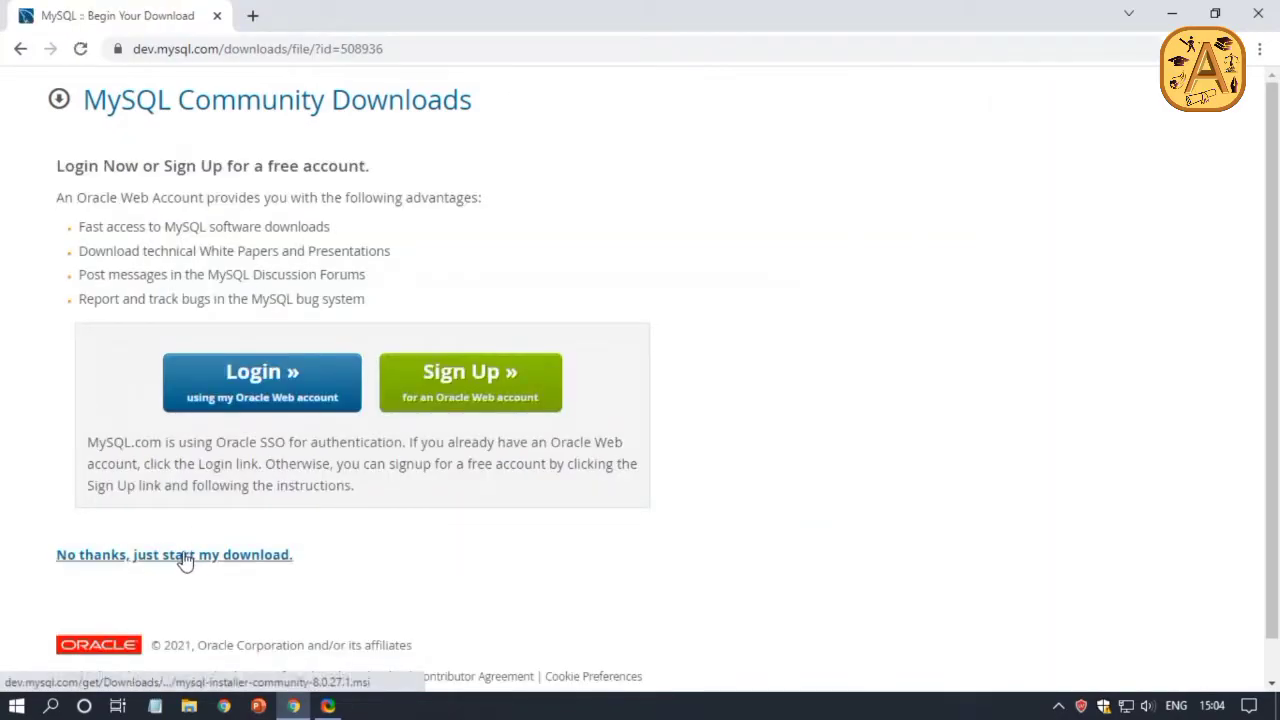
{"action": "left_click", "coordinate": [187, 557]}
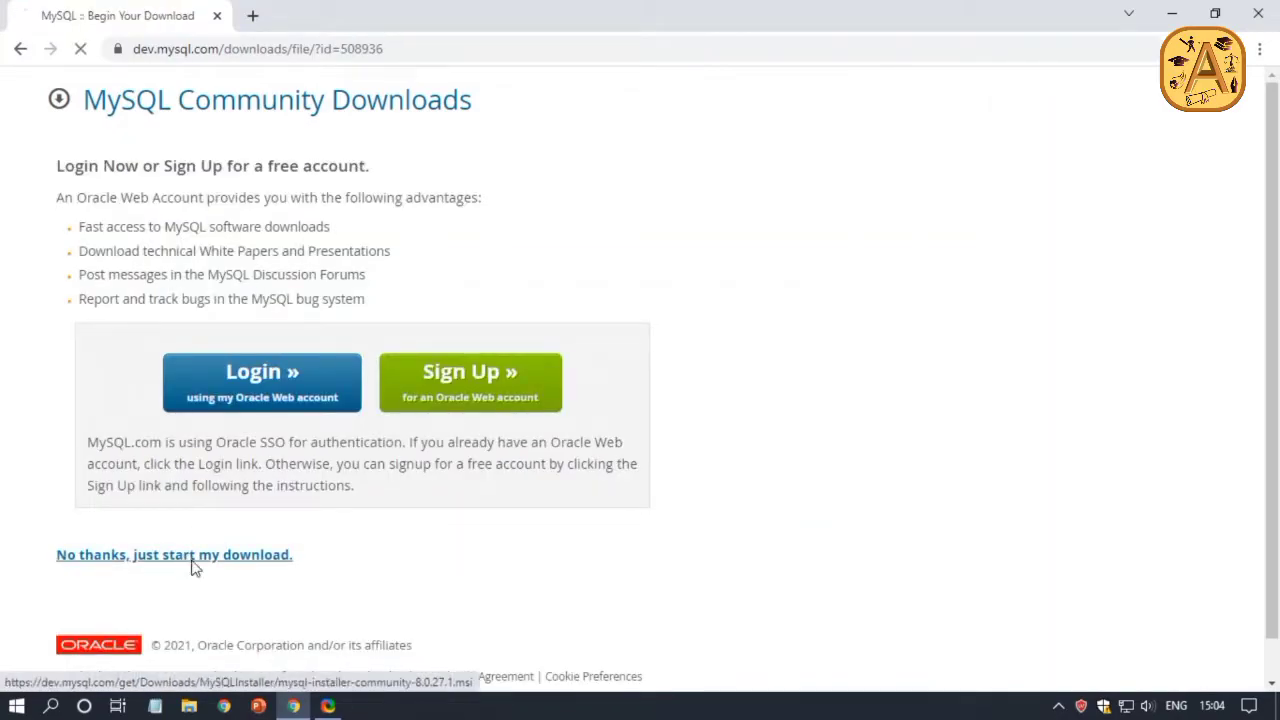
{"action": "left_click", "coordinate": [146, 672]}
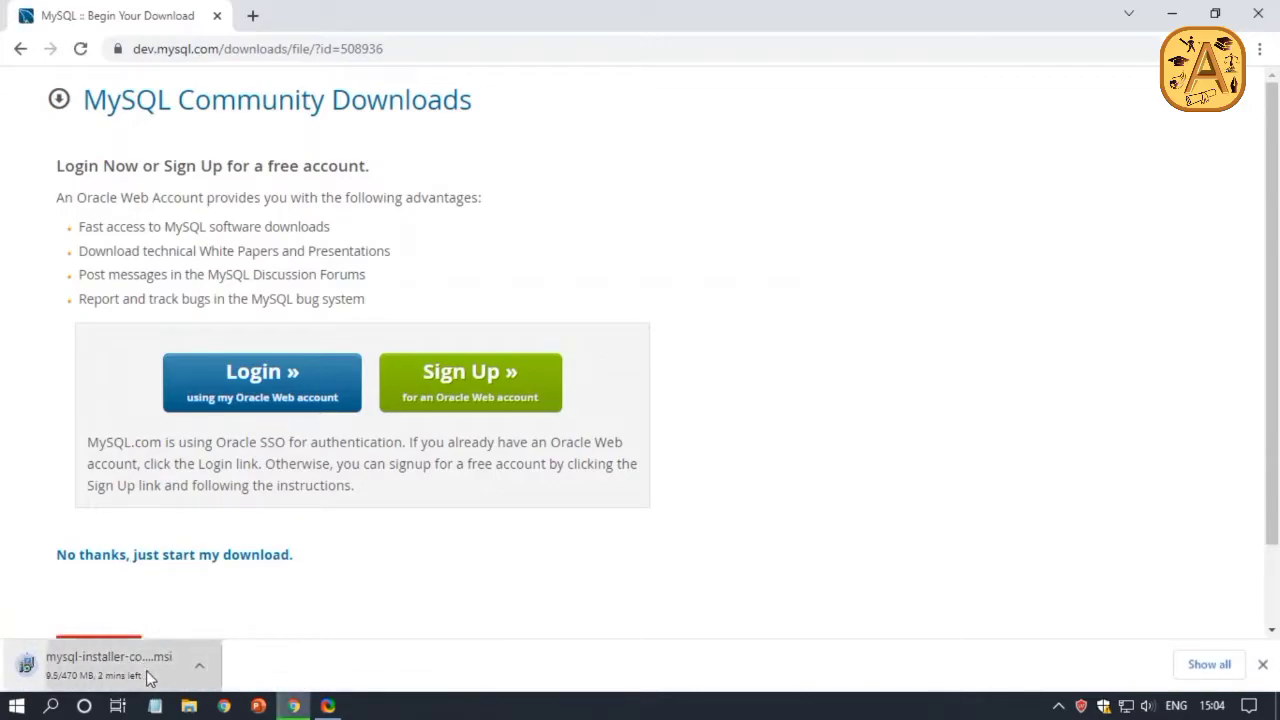
{"action": "left_click", "coordinate": [1176, 664]}
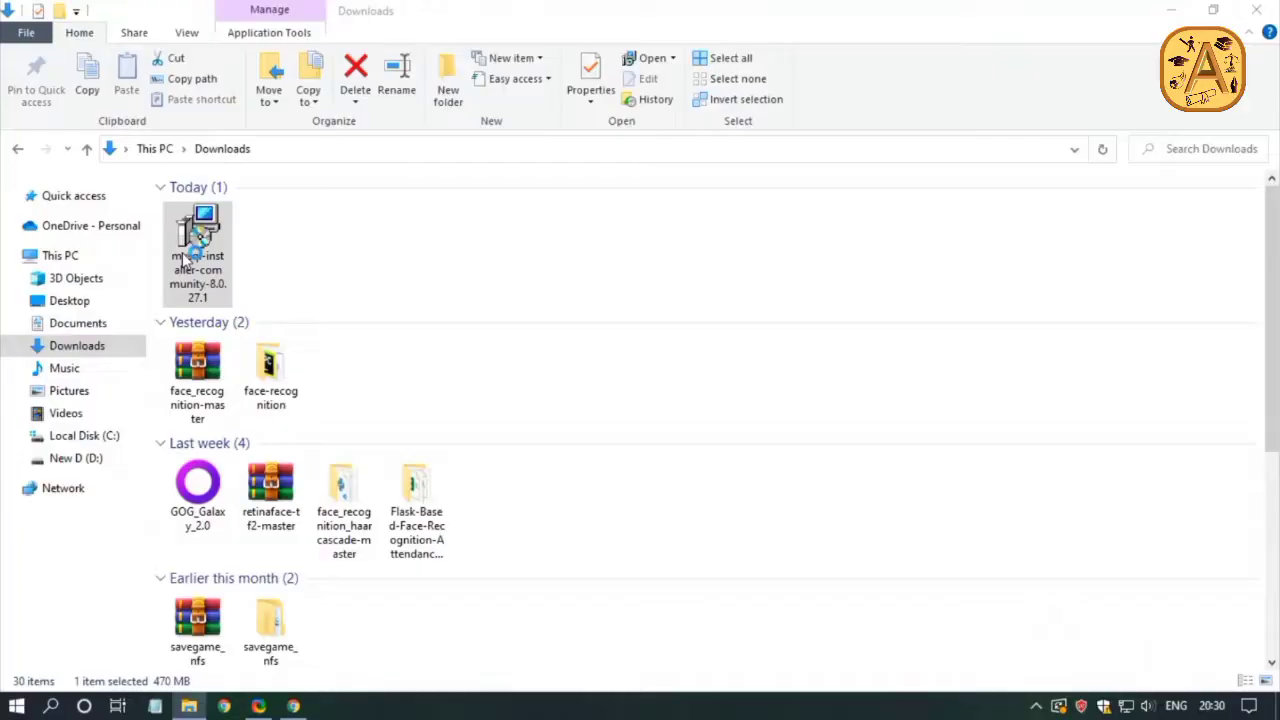
Run the downloaded mysql-installer-community-8.0.27.1 file and close the Downloads folder window.
{"action": "double_click", "coordinate": [197, 250]}
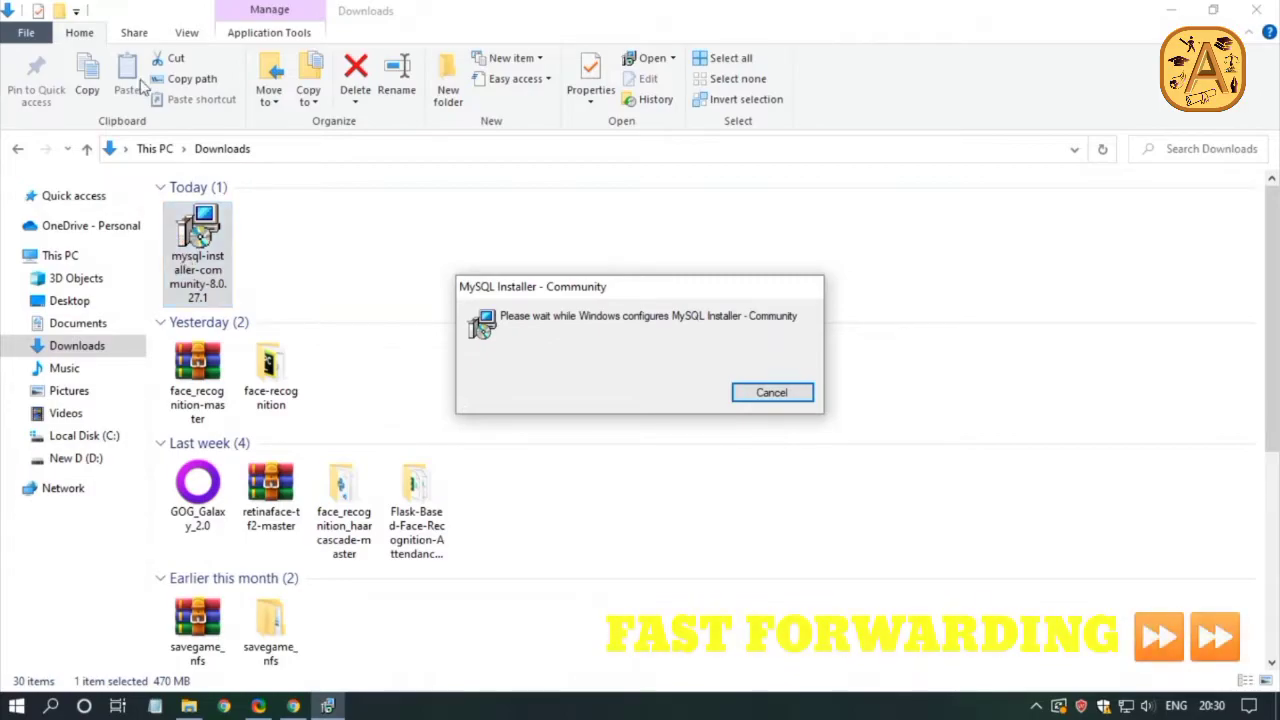
{"action": "left_click", "coordinate": [1256, 10]}
{"action": "right_click", "coordinate": [713, 715]}
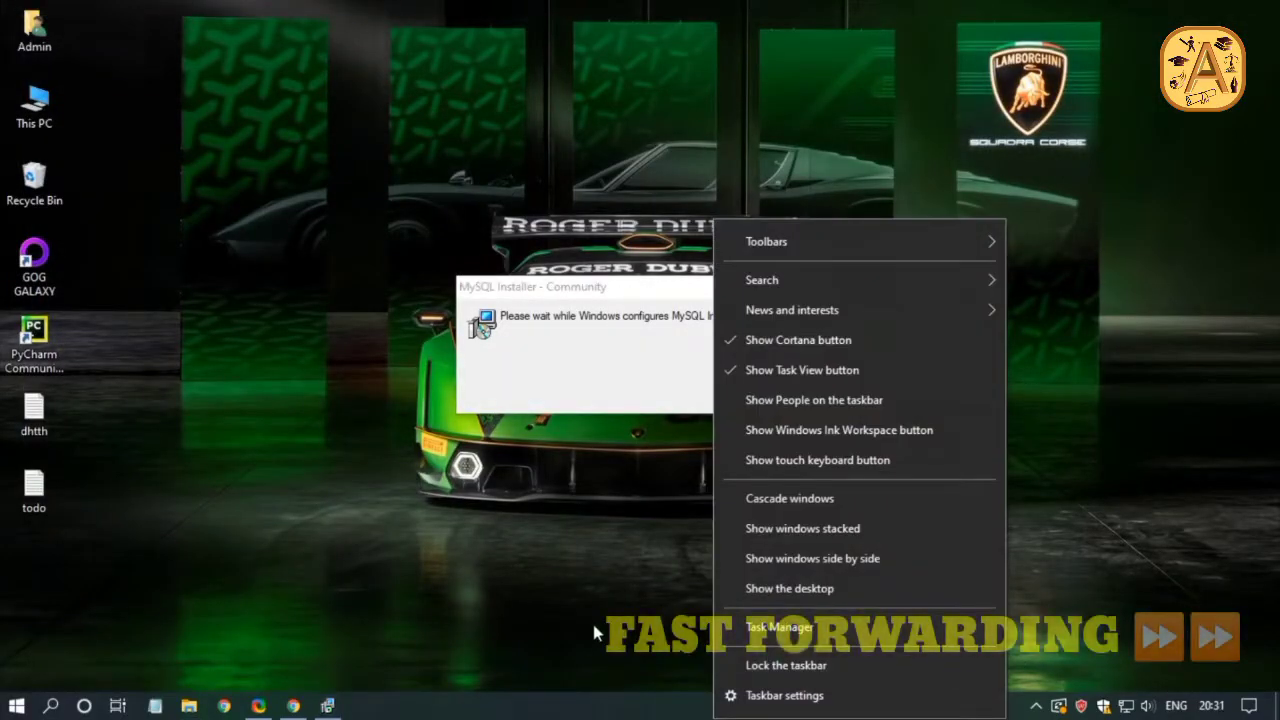
{"action": "left_click", "coordinate": [769, 670]}
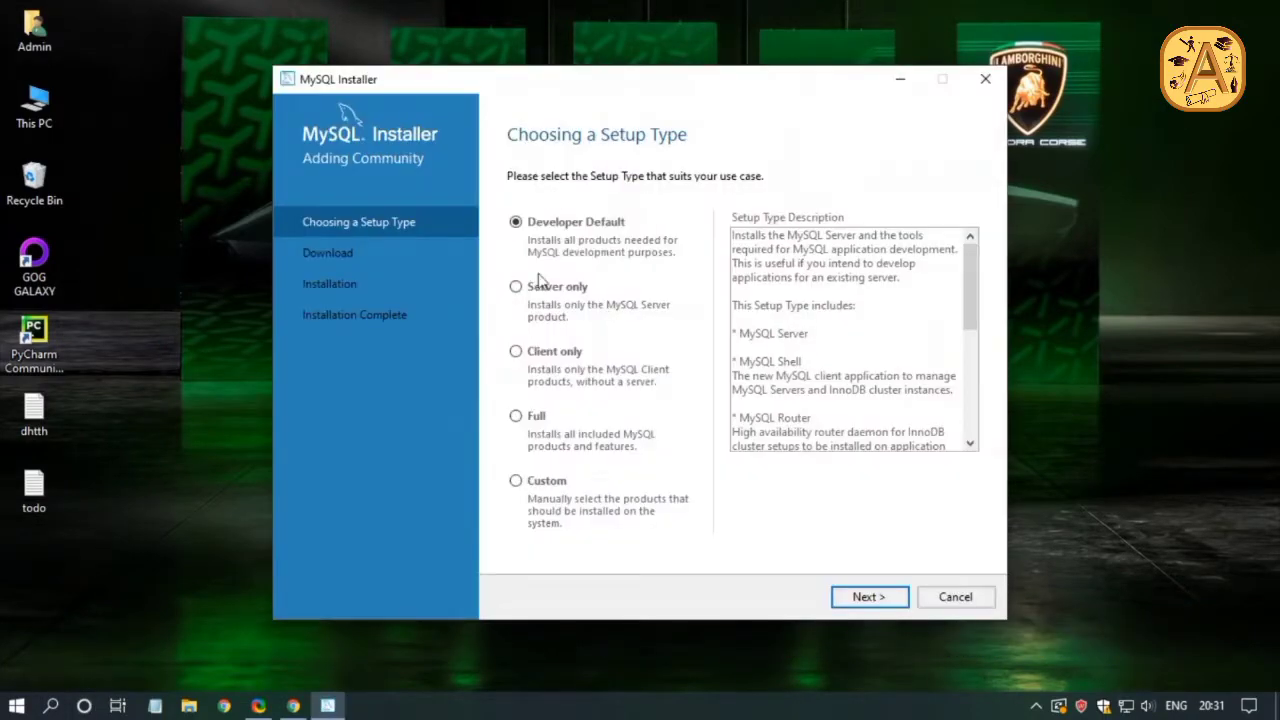
Review the descriptions of the Server only, Client only and Full setup types.
{"action": "left_click", "coordinate": [568, 292]}
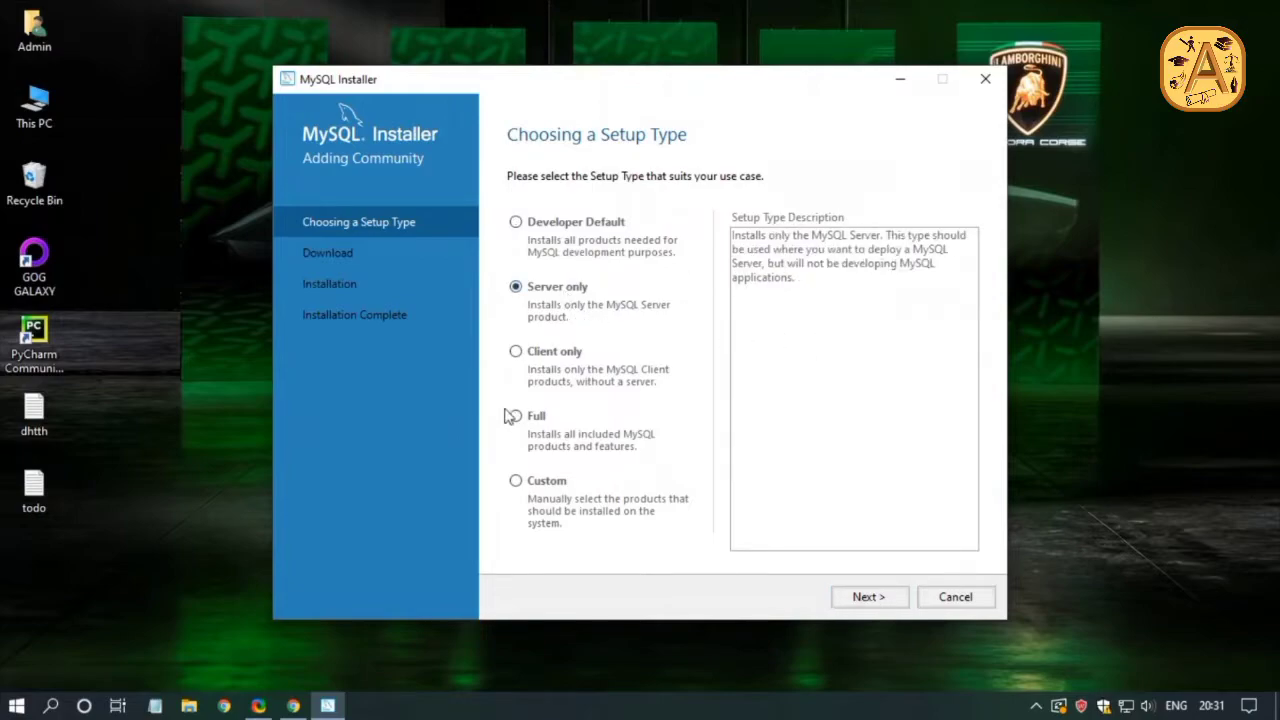
{"action": "left_click", "coordinate": [579, 350]}
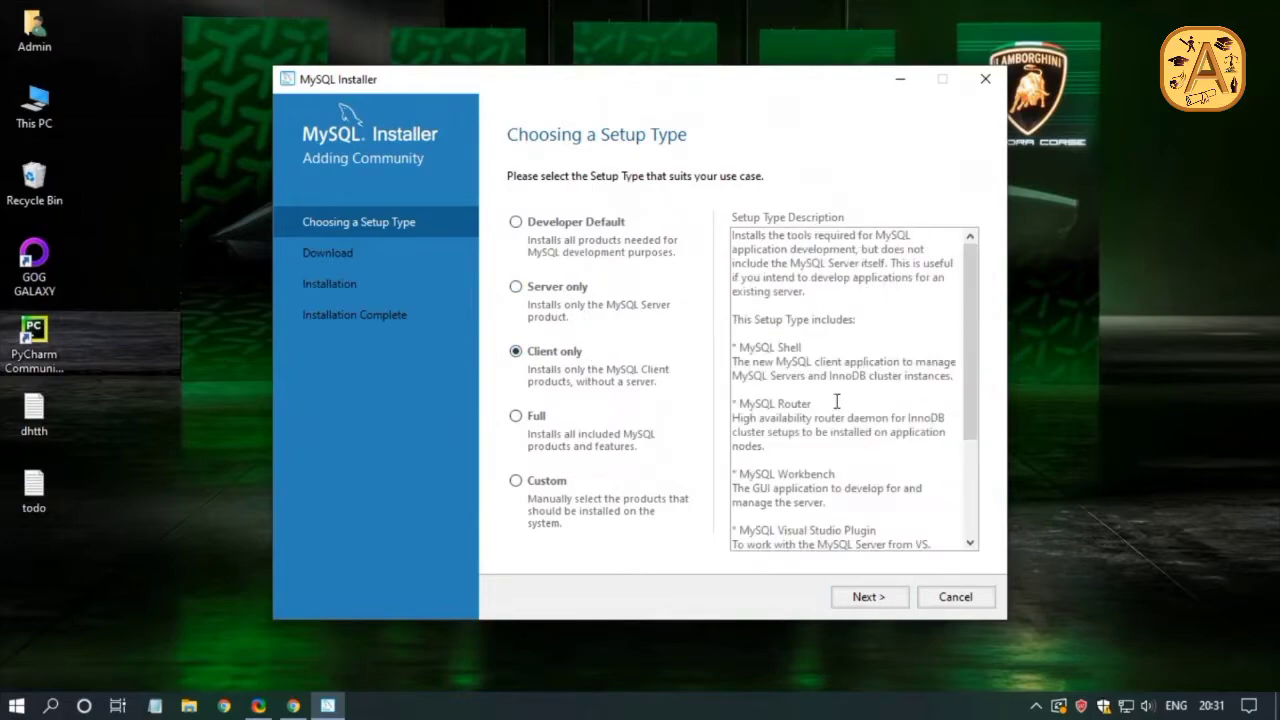
{"action": "scroll", "coordinate": [840, 400], "scroll_direction": "down", "scroll_amount": 4}
{"action": "left_click", "coordinate": [532, 420]}
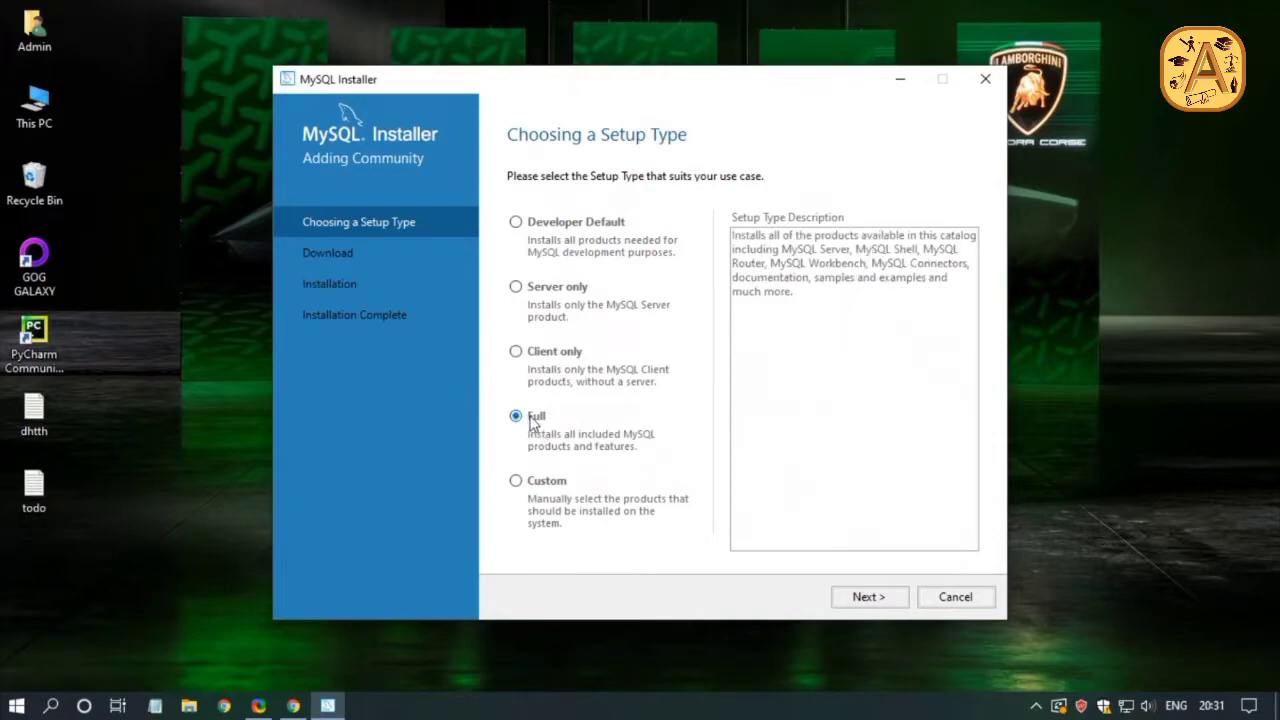
Choose the Custom setup type and add MySQL Server 8.0.27 - X64 to the products to be installed.
{"action": "left_click", "coordinate": [520, 481]}
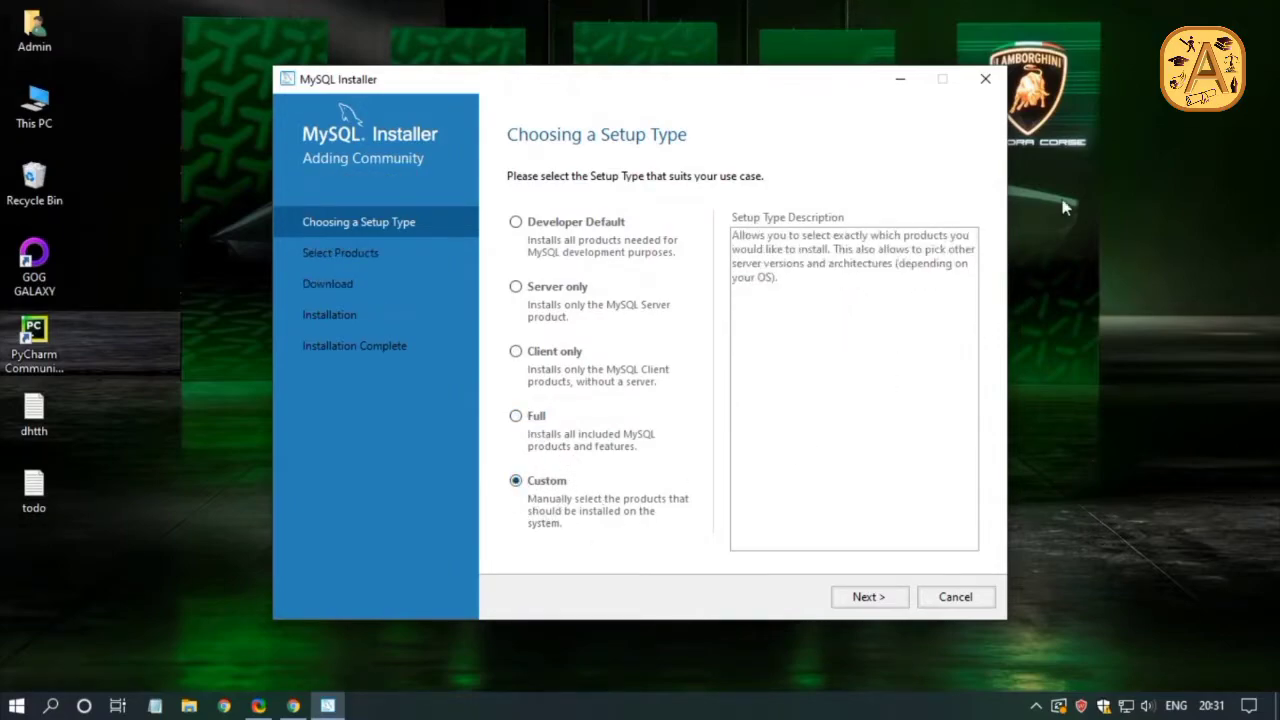
{"action": "left_click", "coordinate": [866, 597]}
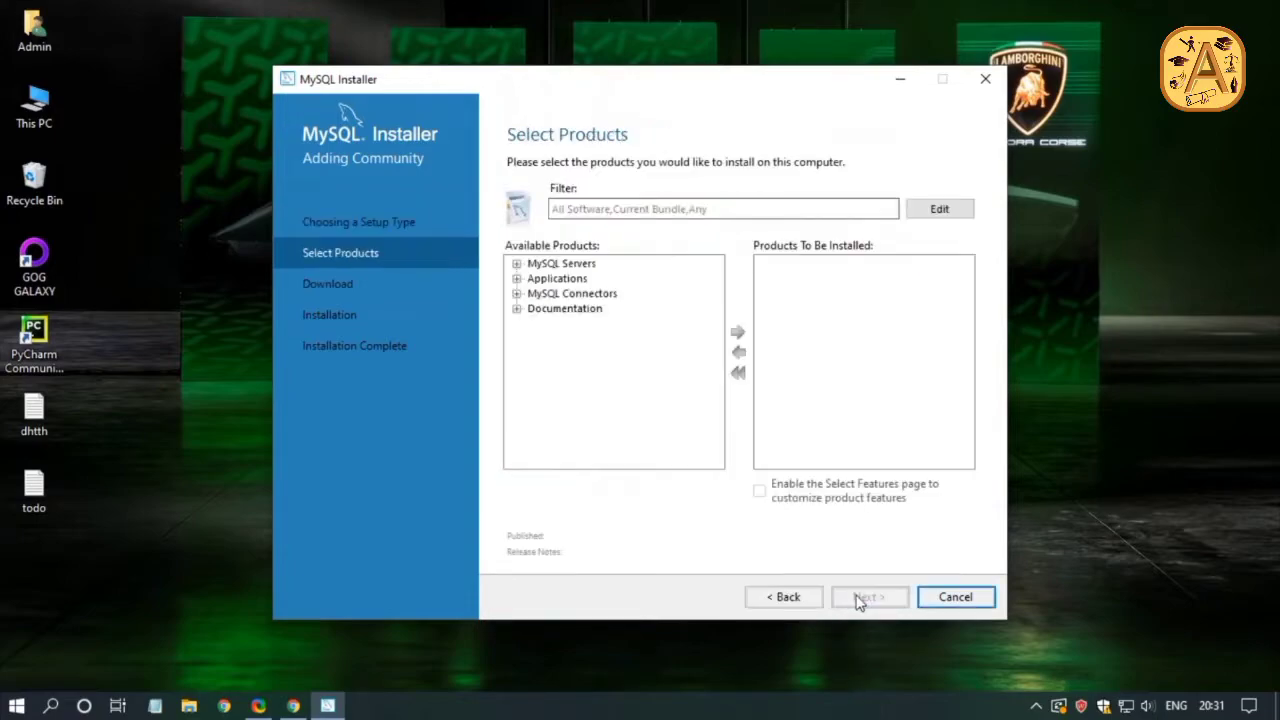
{"action": "left_click", "coordinate": [517, 264]}
{"action": "left_click", "coordinate": [535, 279]}
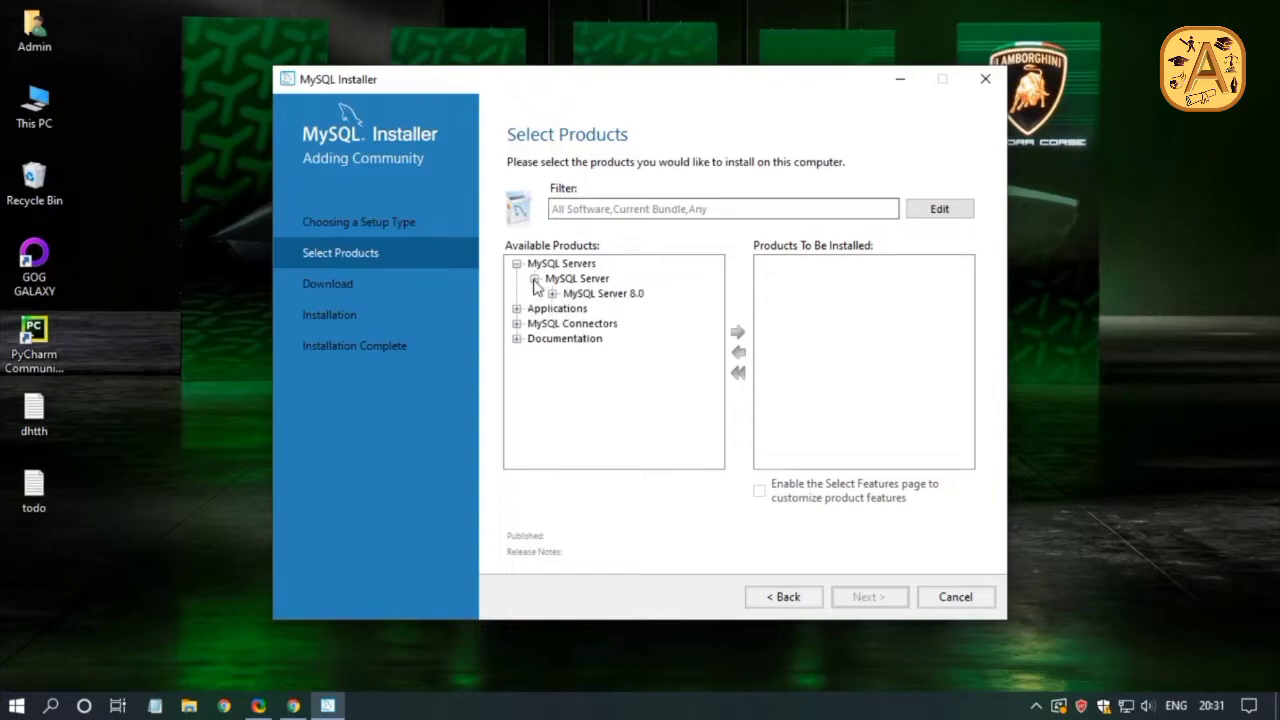
{"action": "left_click", "coordinate": [553, 294]}
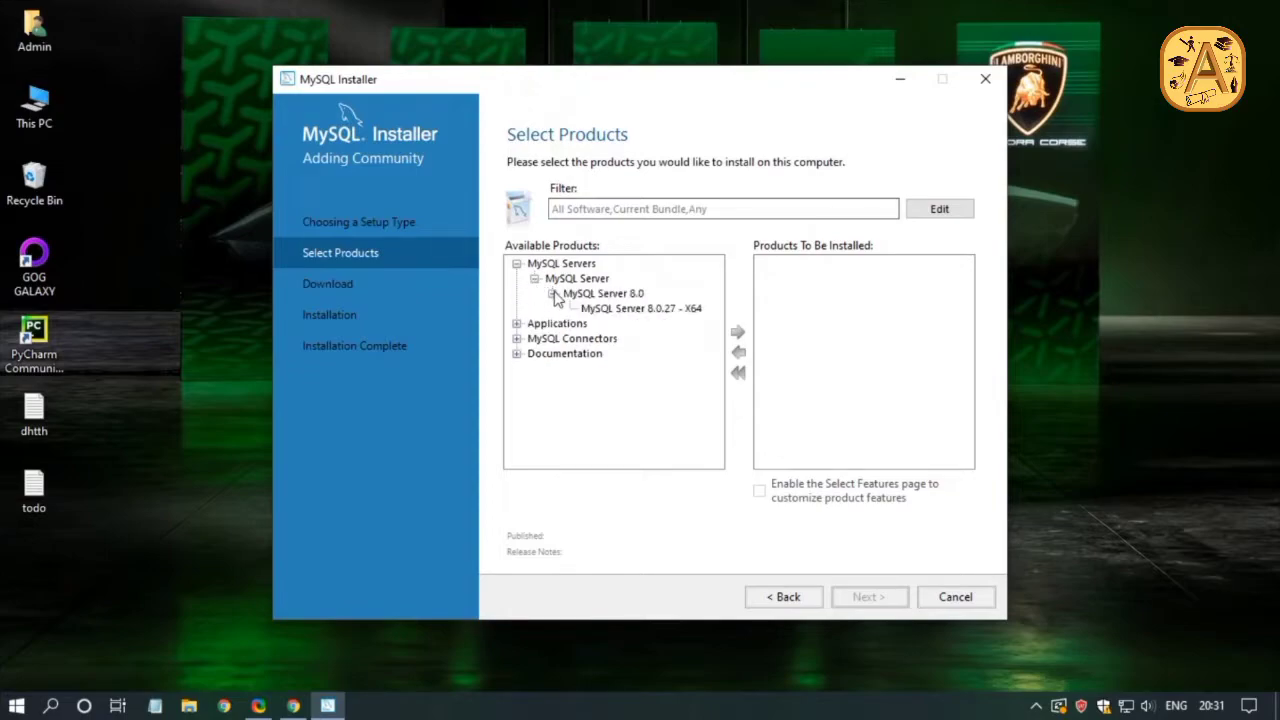
{"action": "left_click", "coordinate": [621, 312]}
{"action": "left_click", "coordinate": [737, 331]}
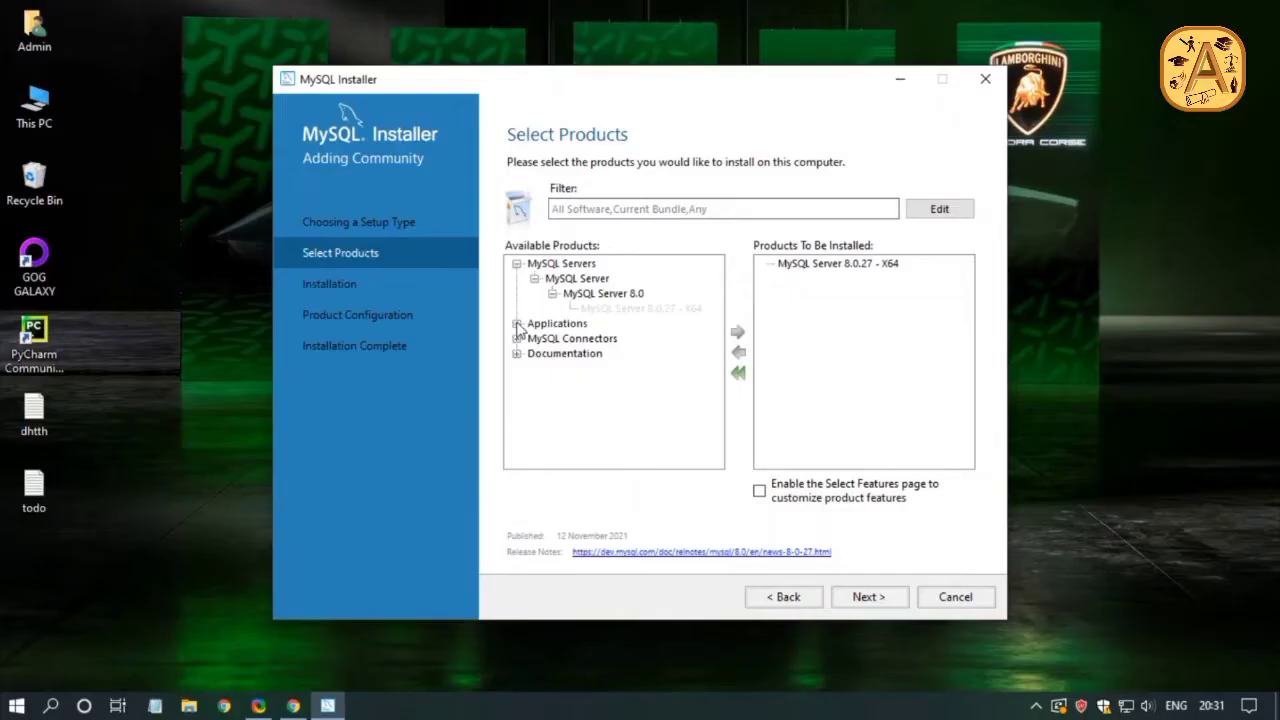
Add MySQL Workbench 8.0.27 from the Applications group to the products to be installed.
{"action": "left_click", "coordinate": [517, 324]}
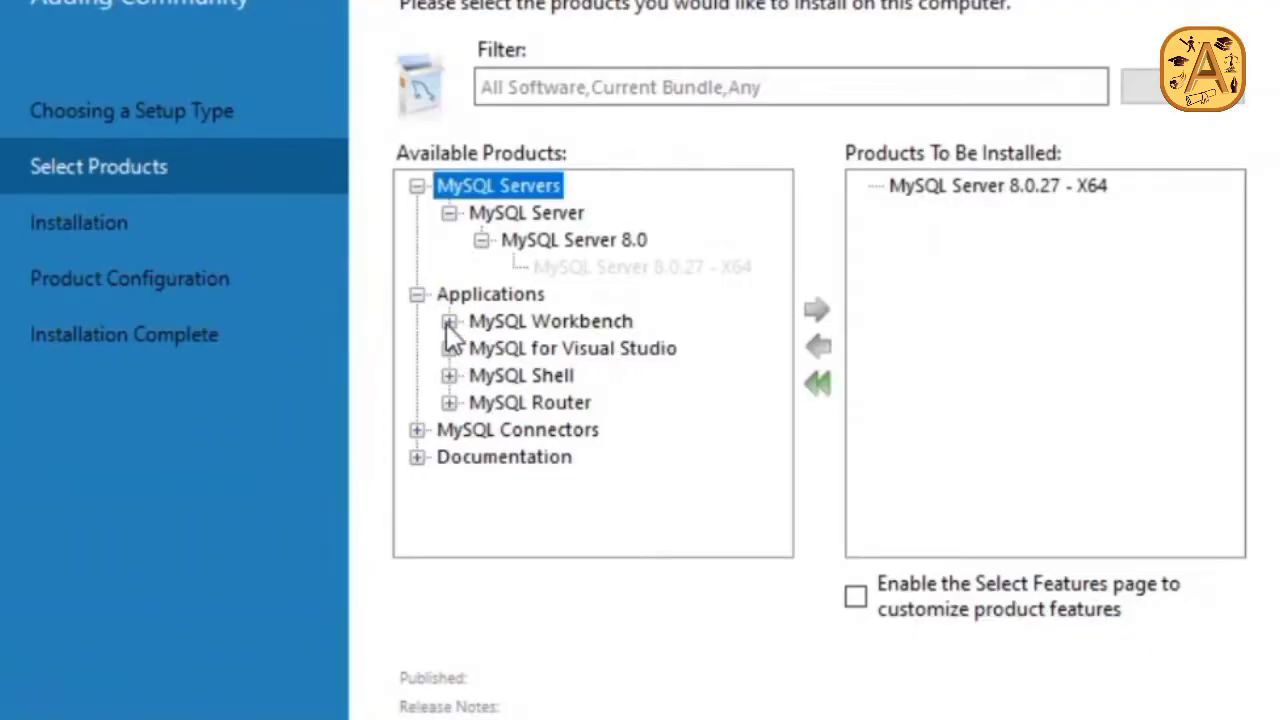
{"action": "left_click", "coordinate": [449, 321]}
{"action": "left_click", "coordinate": [481, 349]}
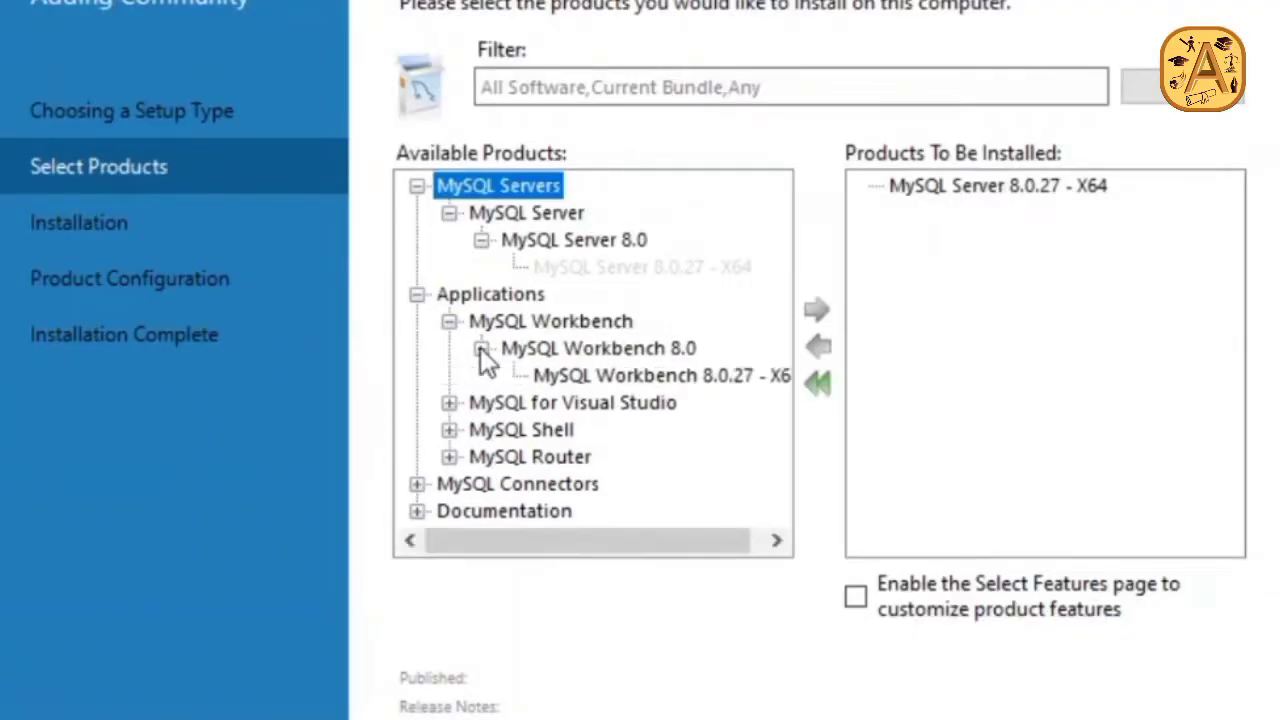
{"action": "left_click", "coordinate": [606, 376]}
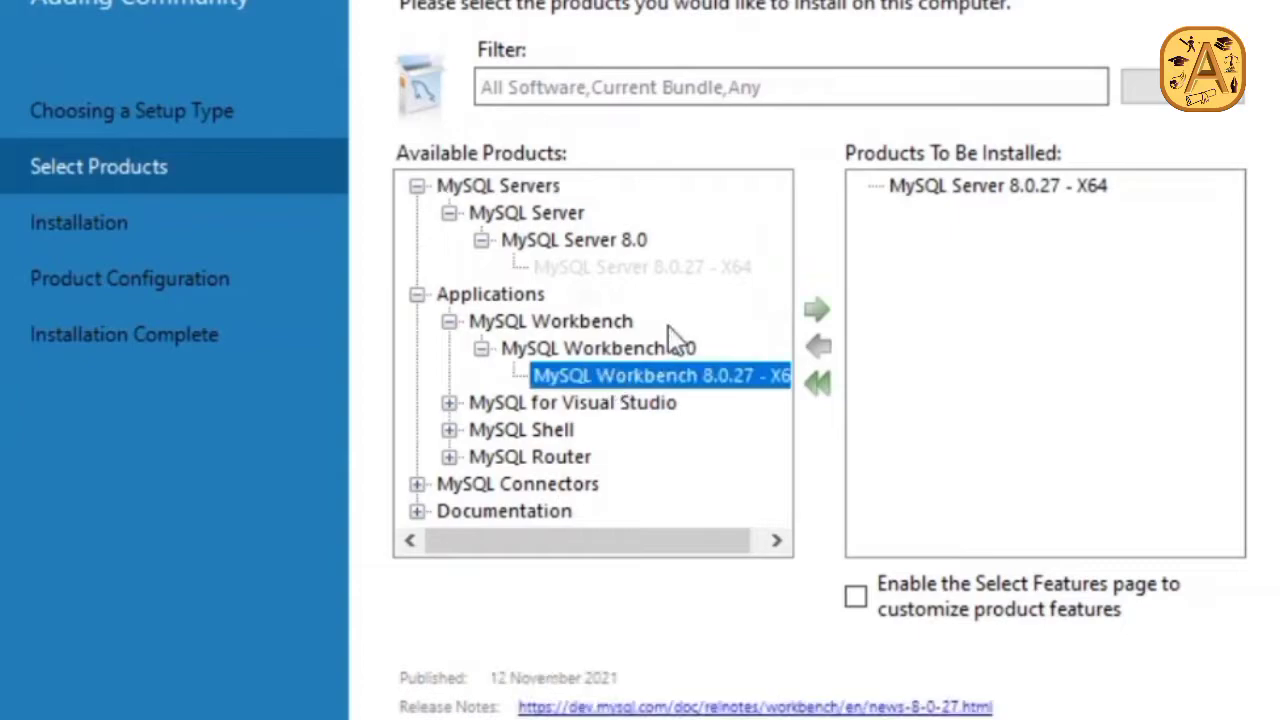
{"action": "left_click", "coordinate": [818, 312]}
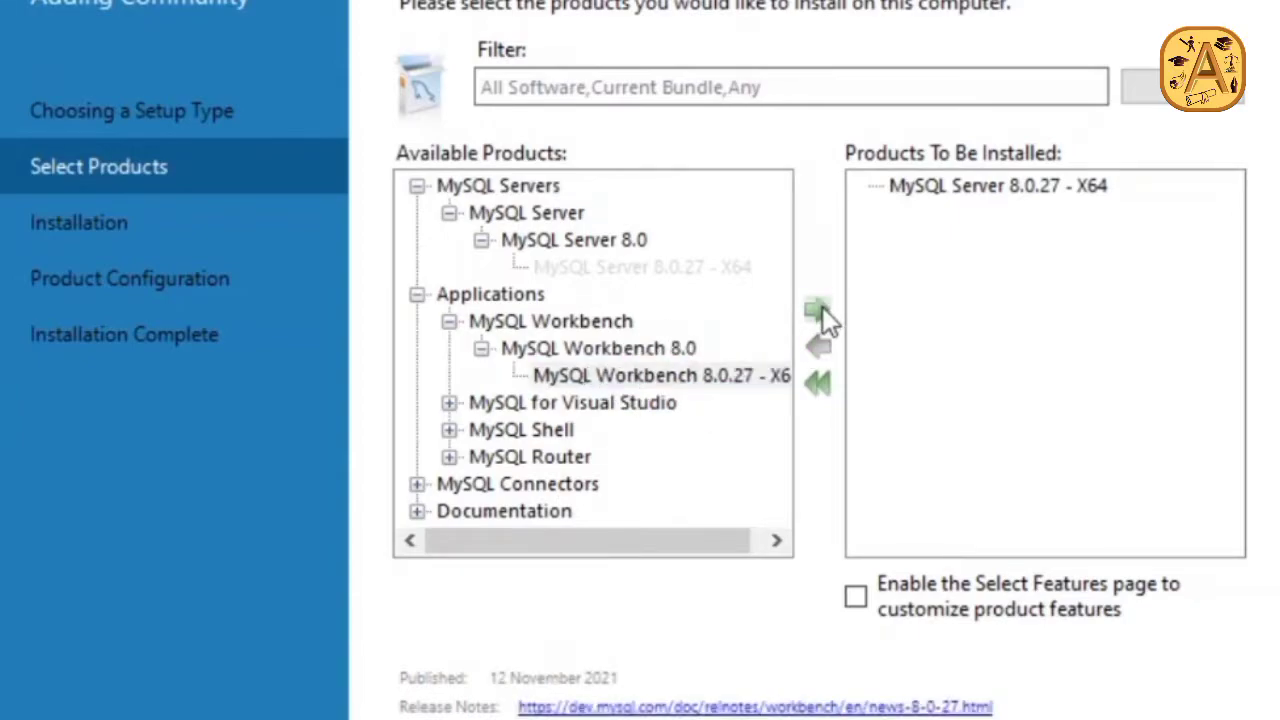
Add MySQL Shell 8.0.27 - X64 to the products to be installed.
{"action": "left_click", "coordinate": [449, 430]}
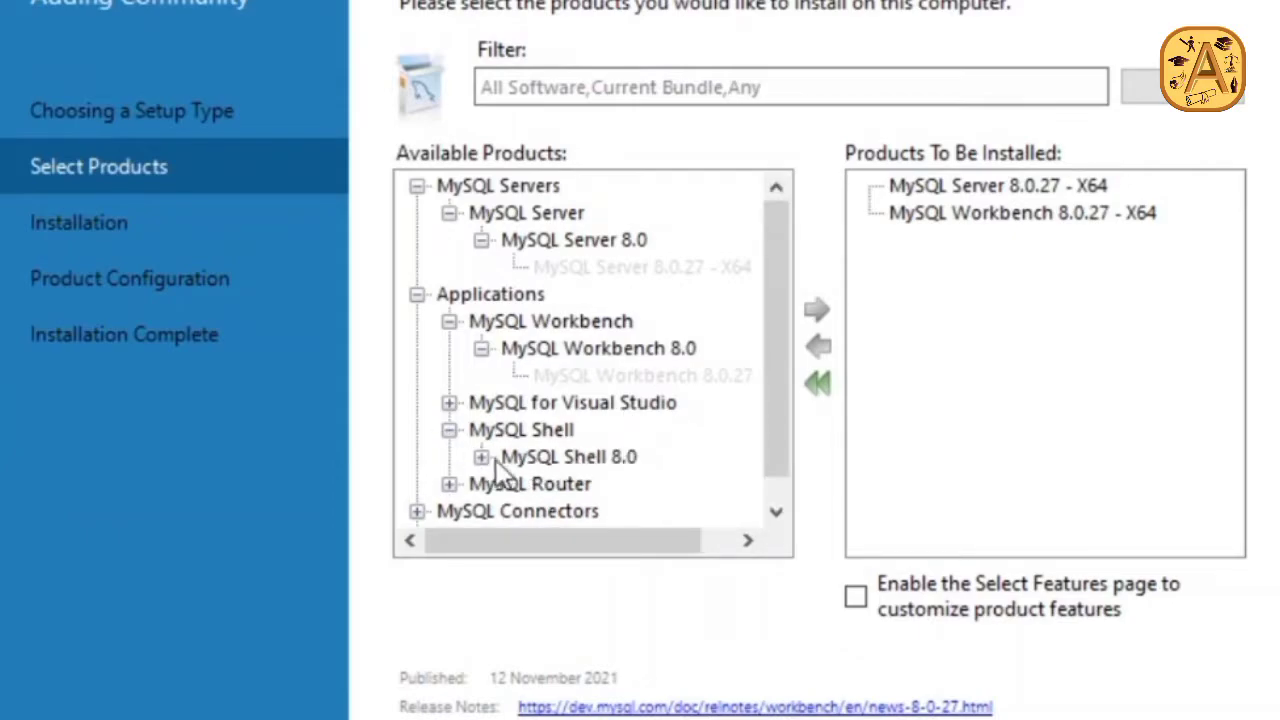
{"action": "left_click", "coordinate": [482, 457]}
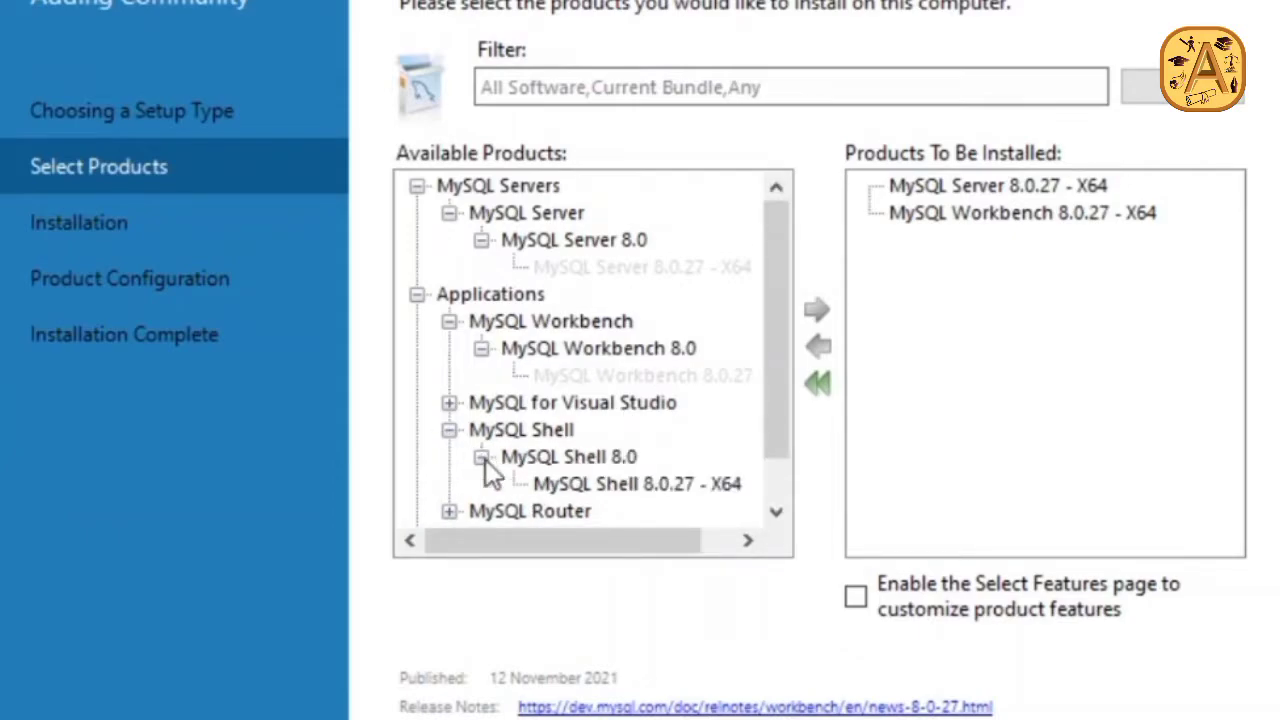
{"action": "left_click", "coordinate": [608, 488]}
{"action": "left_click", "coordinate": [812, 310]}
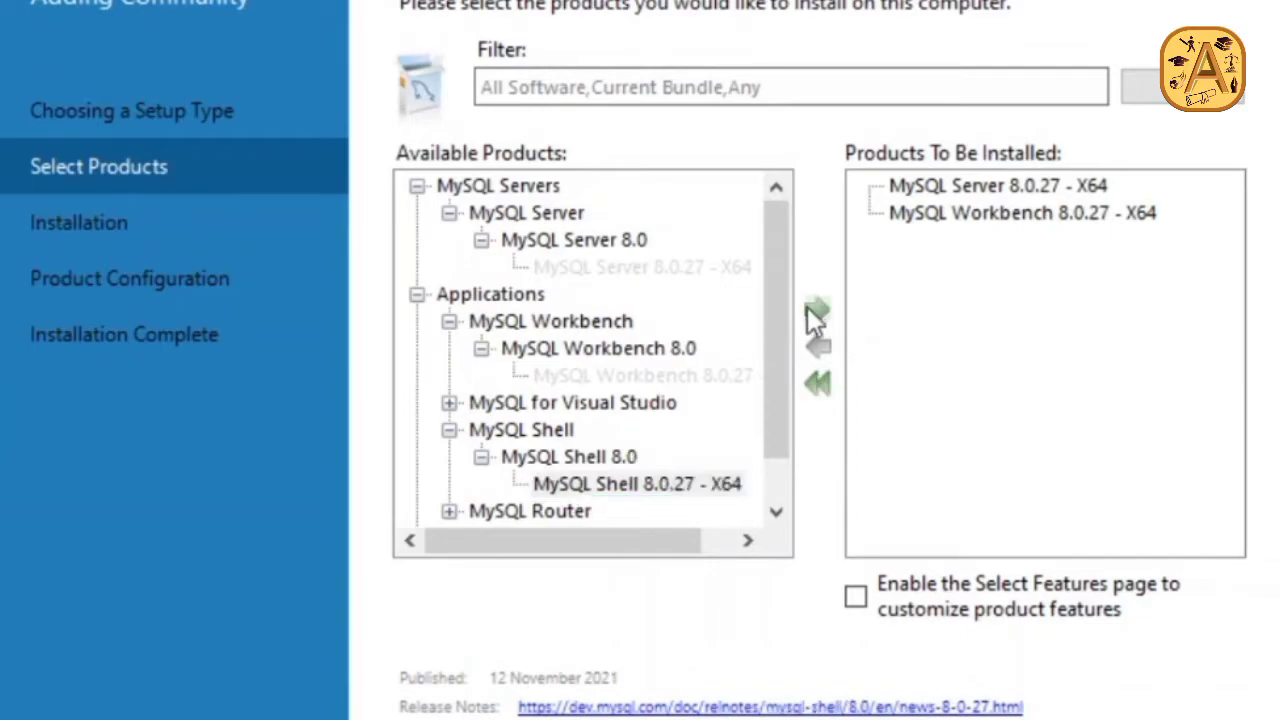
Accept the product selection and execute the installation of MySQL Server, Workbench and Shell.
{"action": "scroll", "coordinate": [577, 410], "scroll_direction": "down", "scroll_amount": 1}
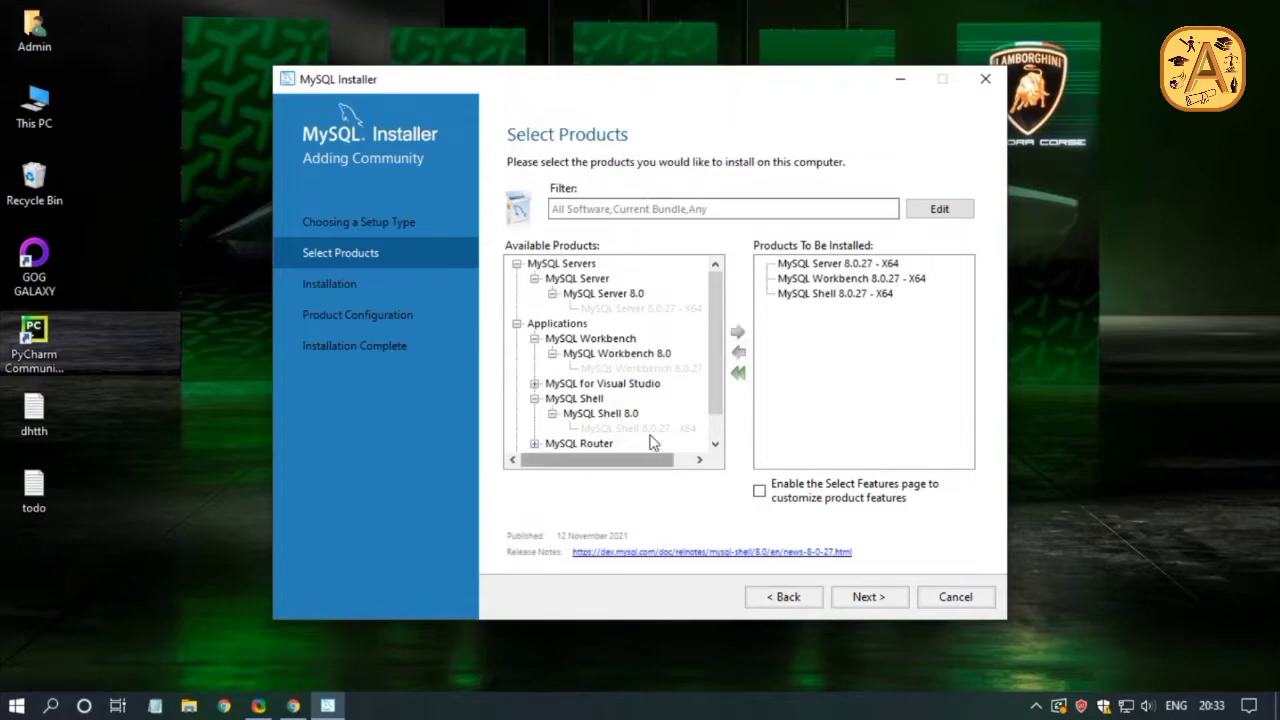
{"action": "scroll", "coordinate": [662, 469], "scroll_direction": "down", "scroll_amount": 1}
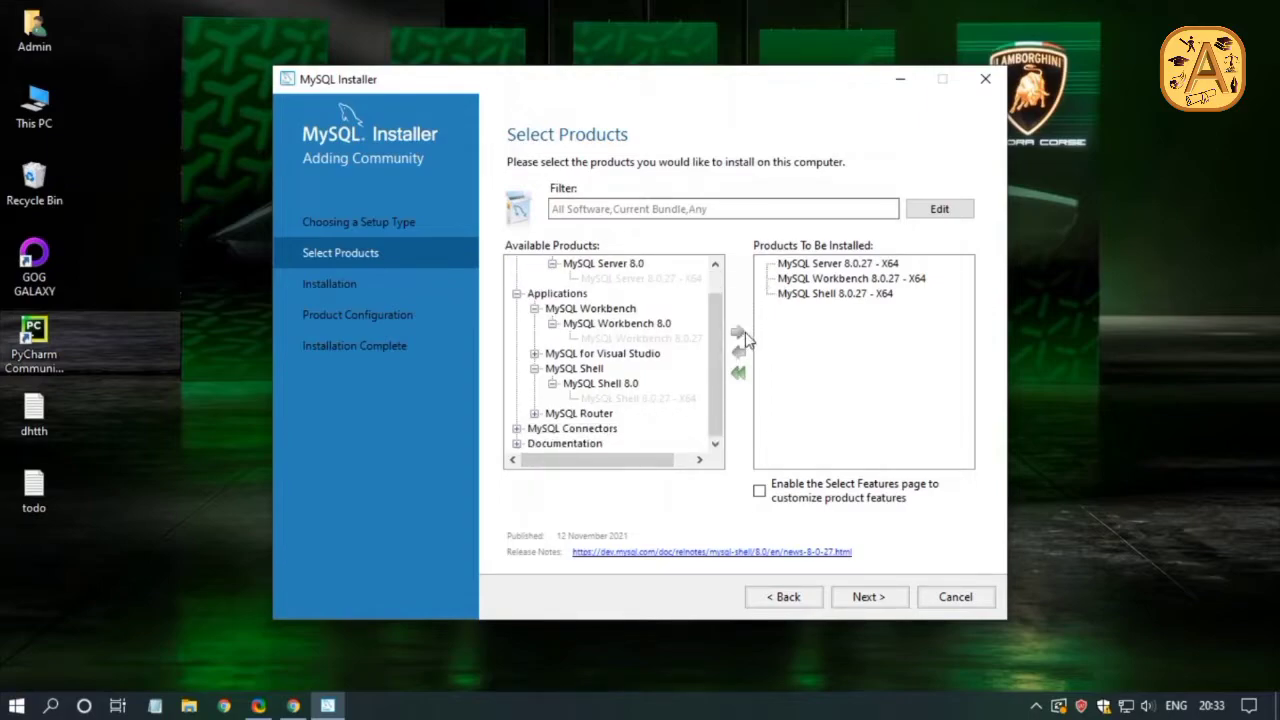
{"action": "left_click", "coordinate": [868, 600]}
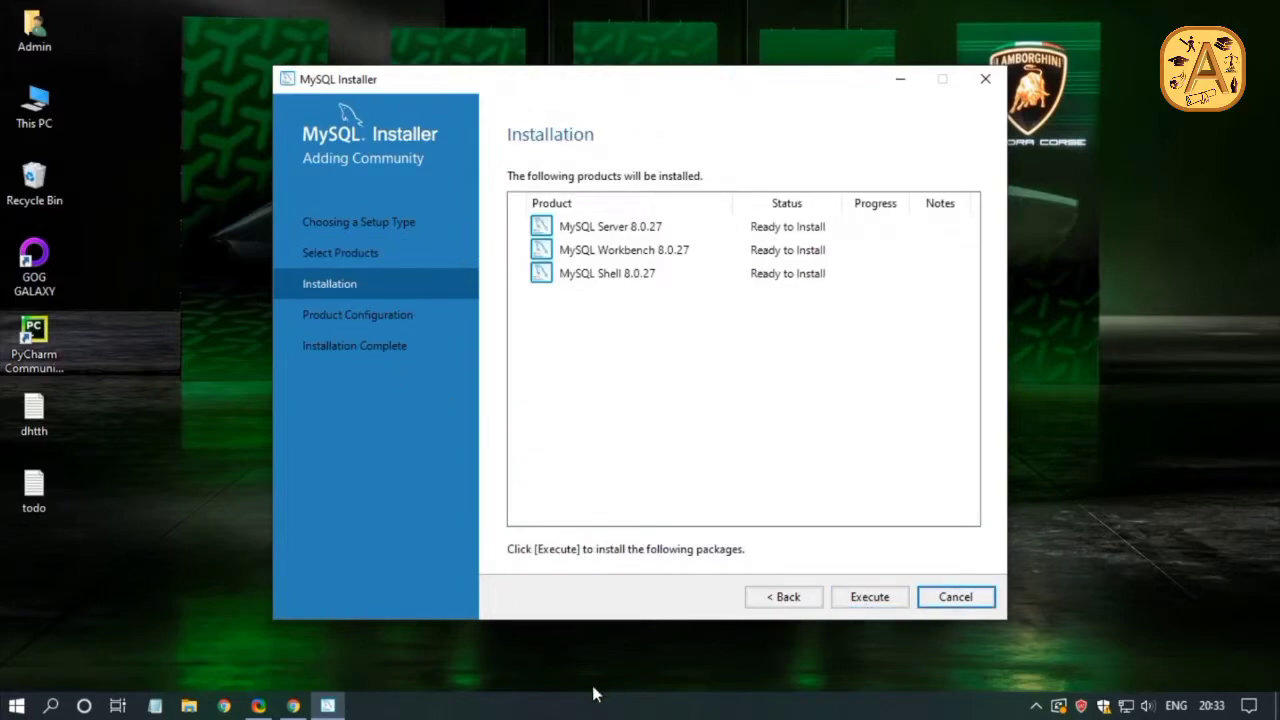
{"action": "left_click", "coordinate": [869, 598]}
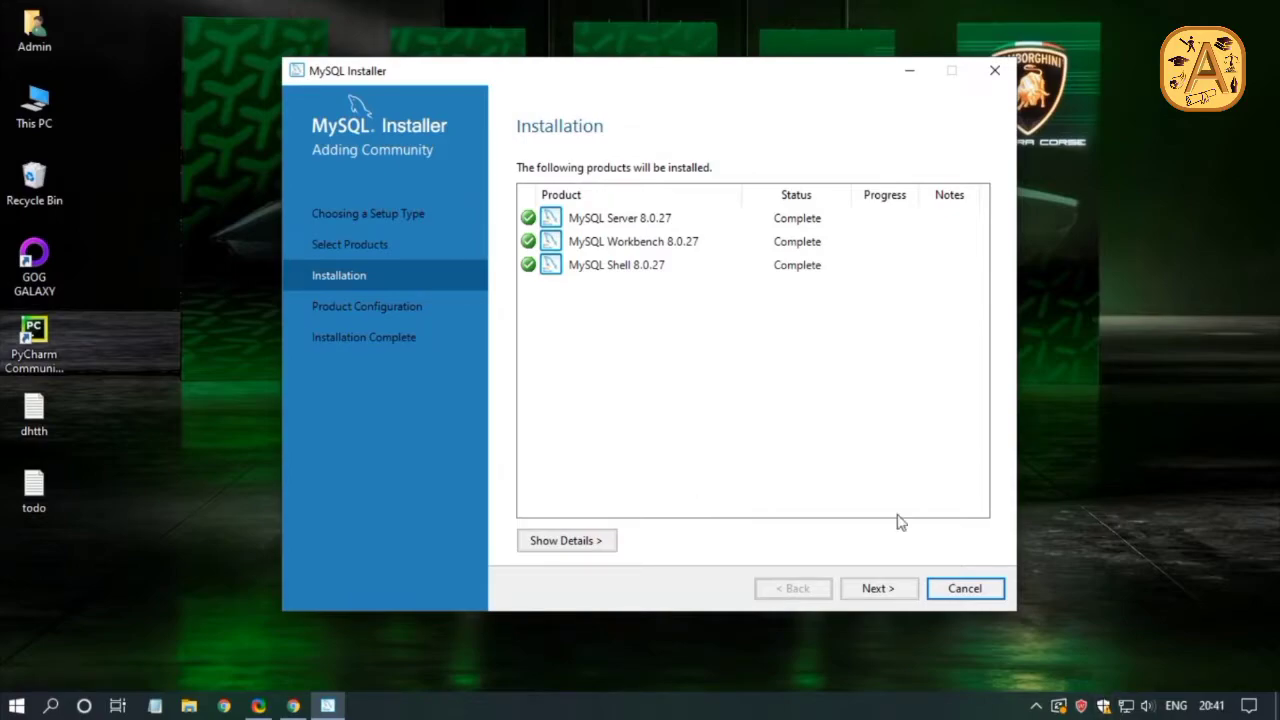
Proceed past the installation summary to the Type and Networking configuration of MySQL Server 8.0.27.
{"action": "left_click", "coordinate": [864, 592]}
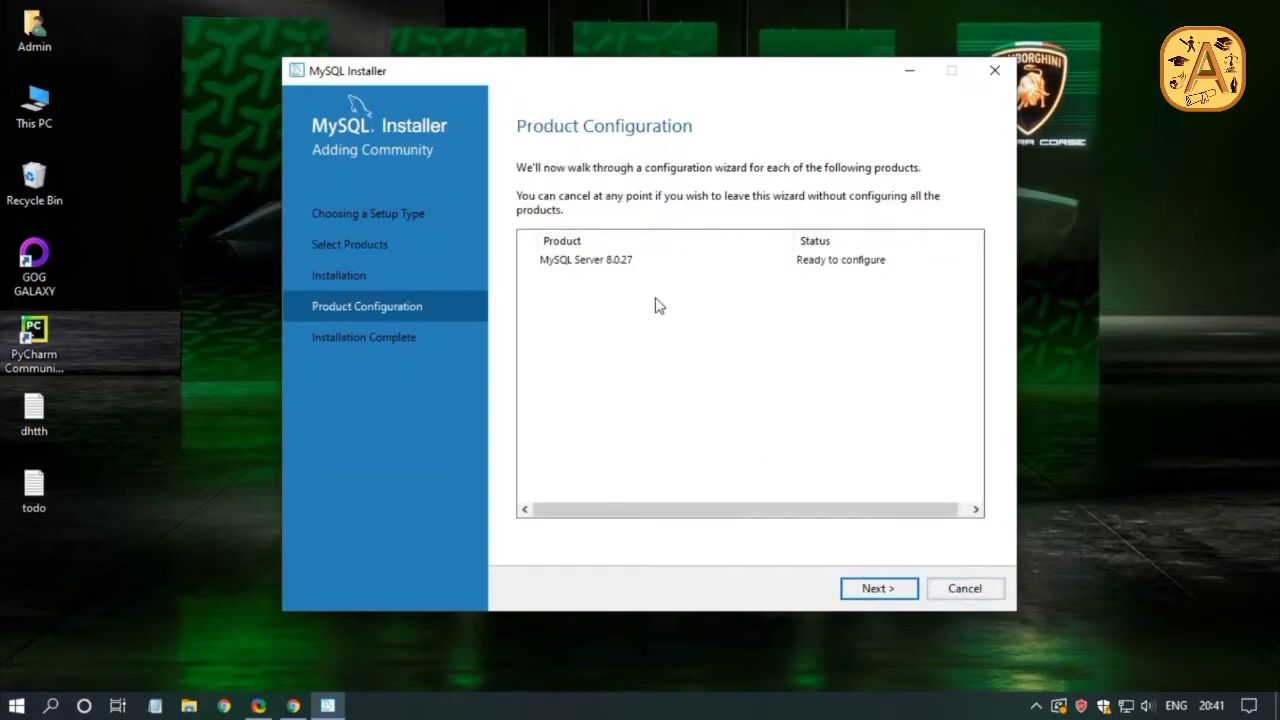
{"action": "left_click", "coordinate": [871, 589]}
{"action": "left_click", "coordinate": [893, 593]}
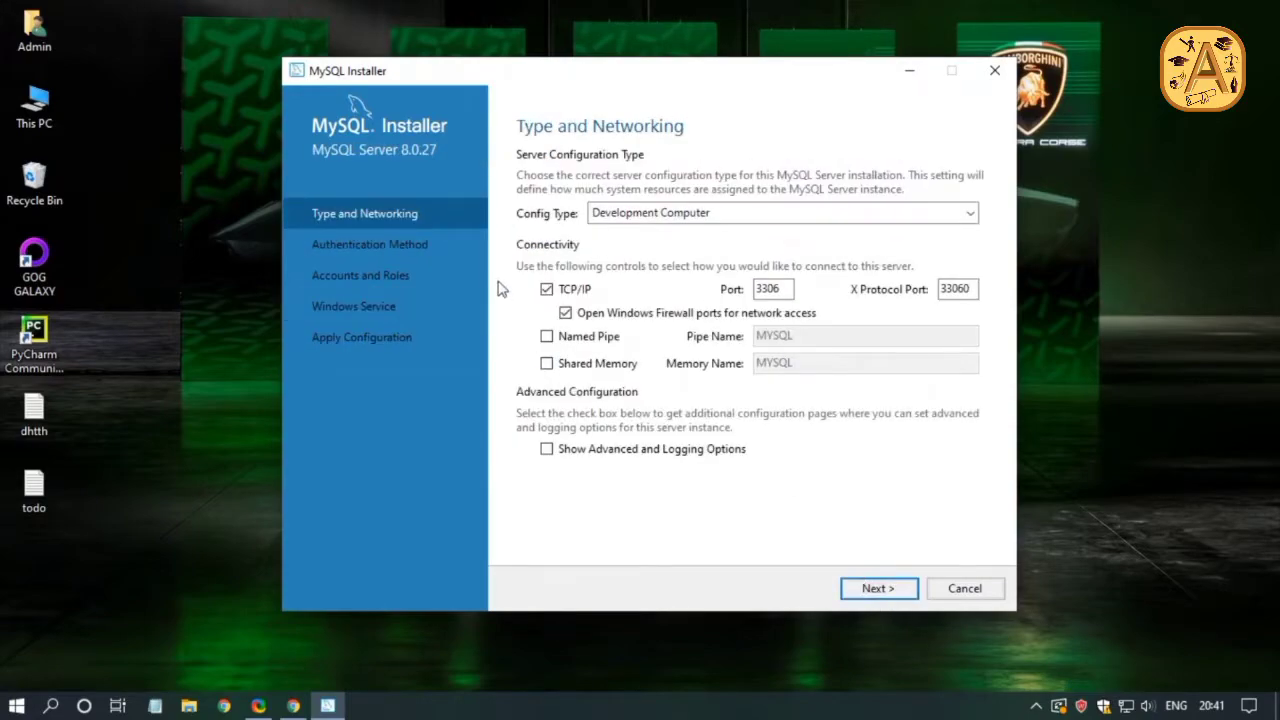
Keep Development Computer as the server's config type, leave TCP/IP on port 3306, and proceed to the Authentication Method settings.
{"action": "left_click", "coordinate": [928, 216]}
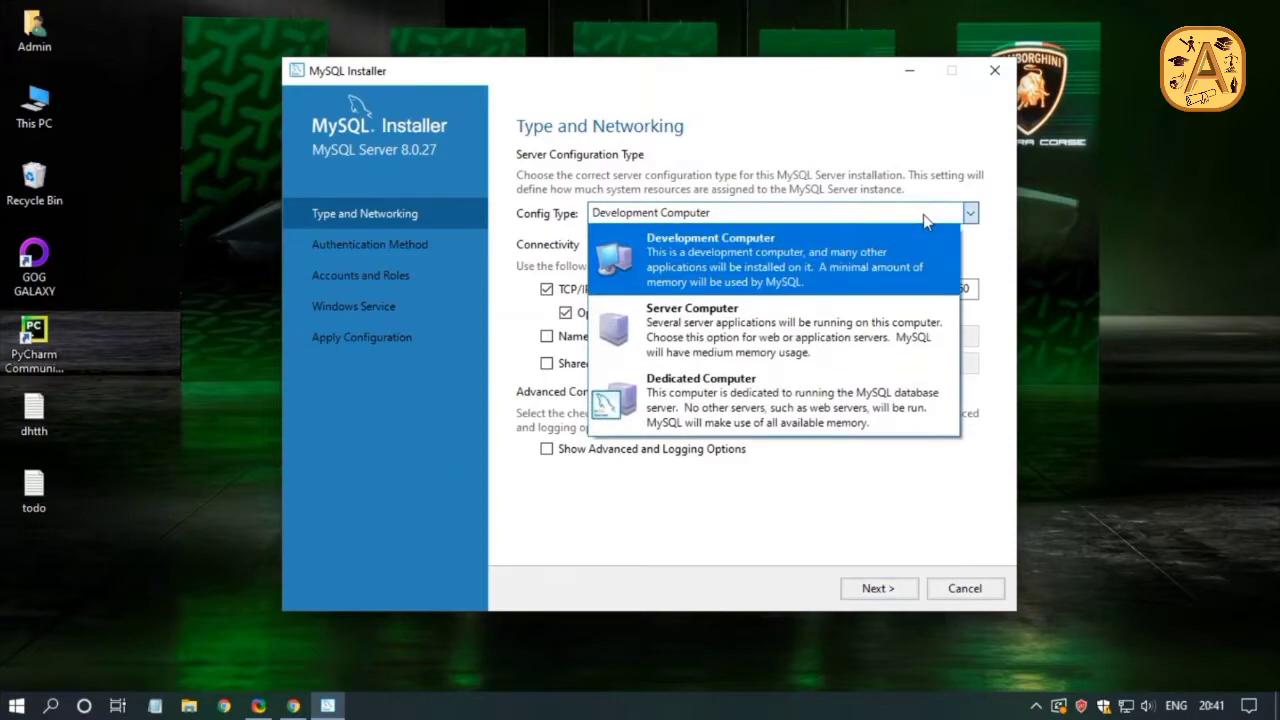
{"action": "left_click", "coordinate": [798, 514]}
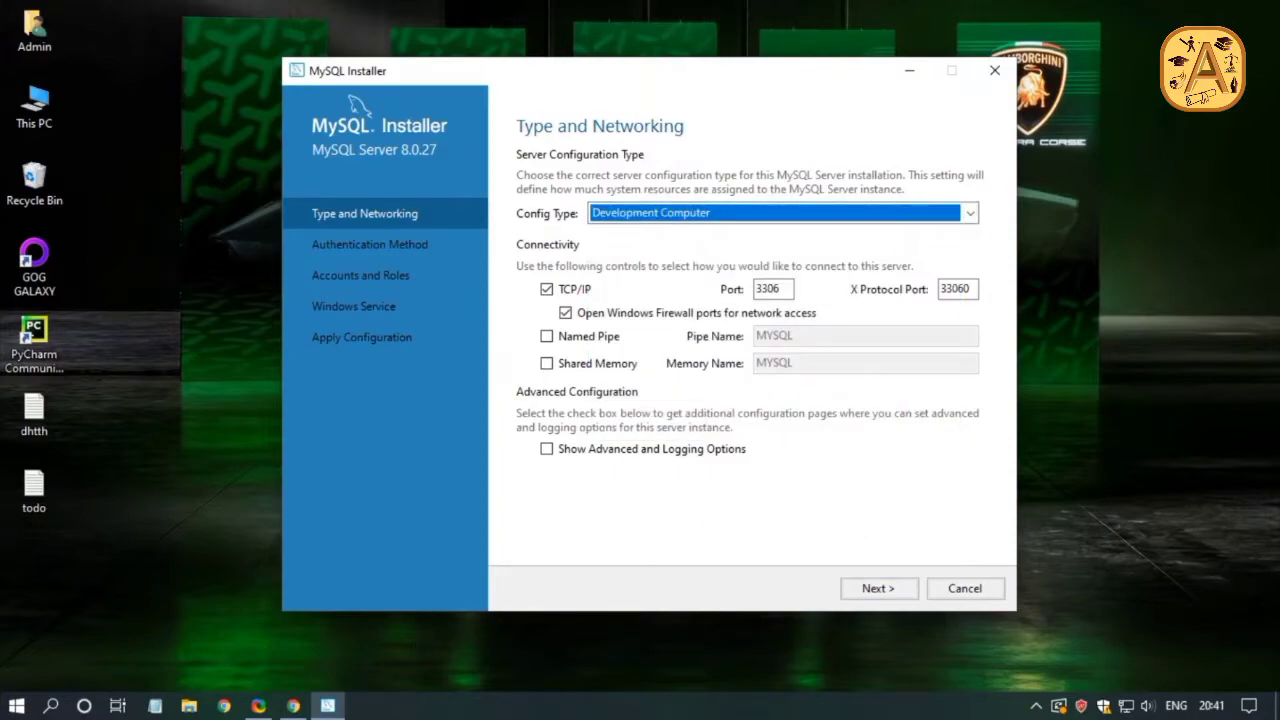
{"action": "left_click", "coordinate": [970, 214]}
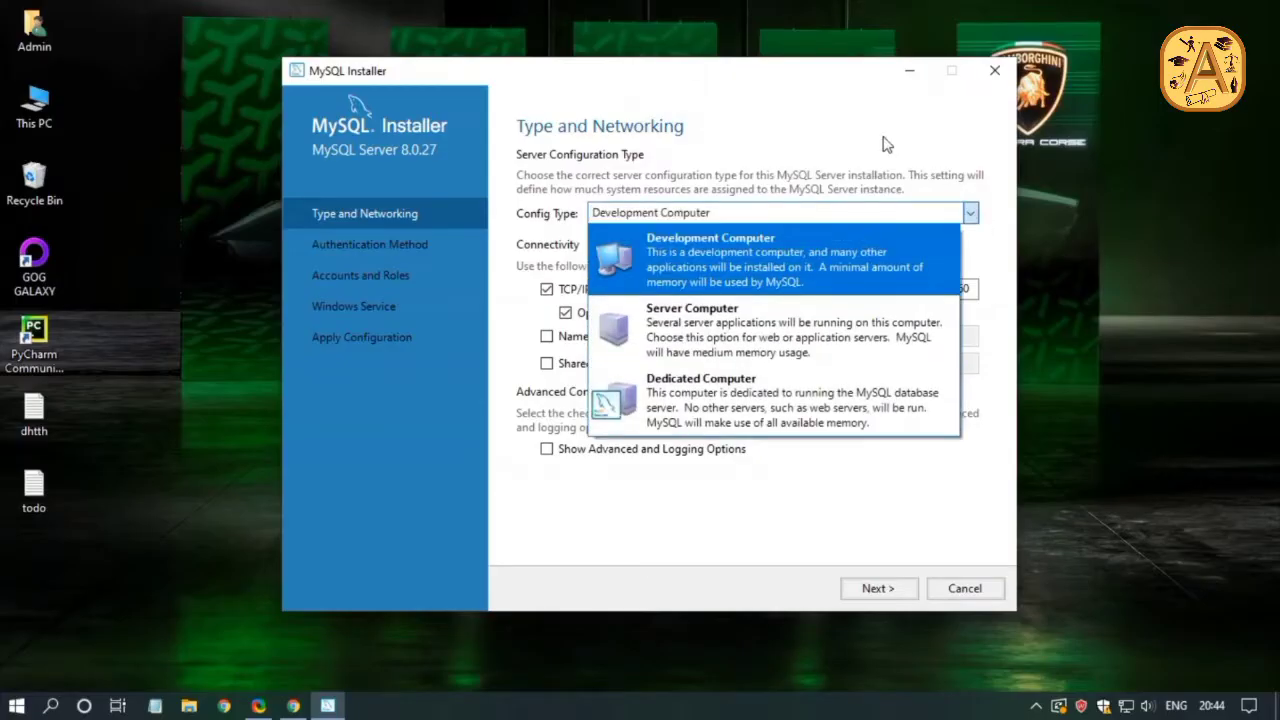
{"action": "left_click", "coordinate": [884, 145]}
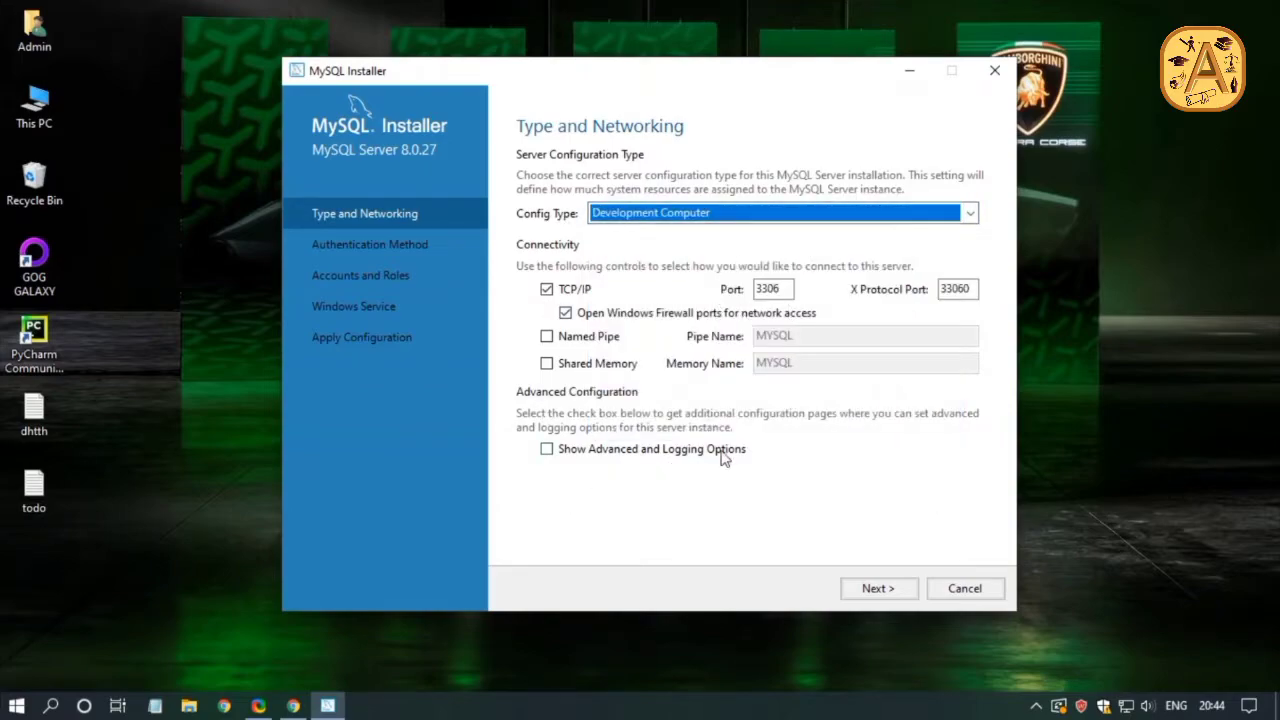
{"action": "left_click", "coordinate": [873, 590]}
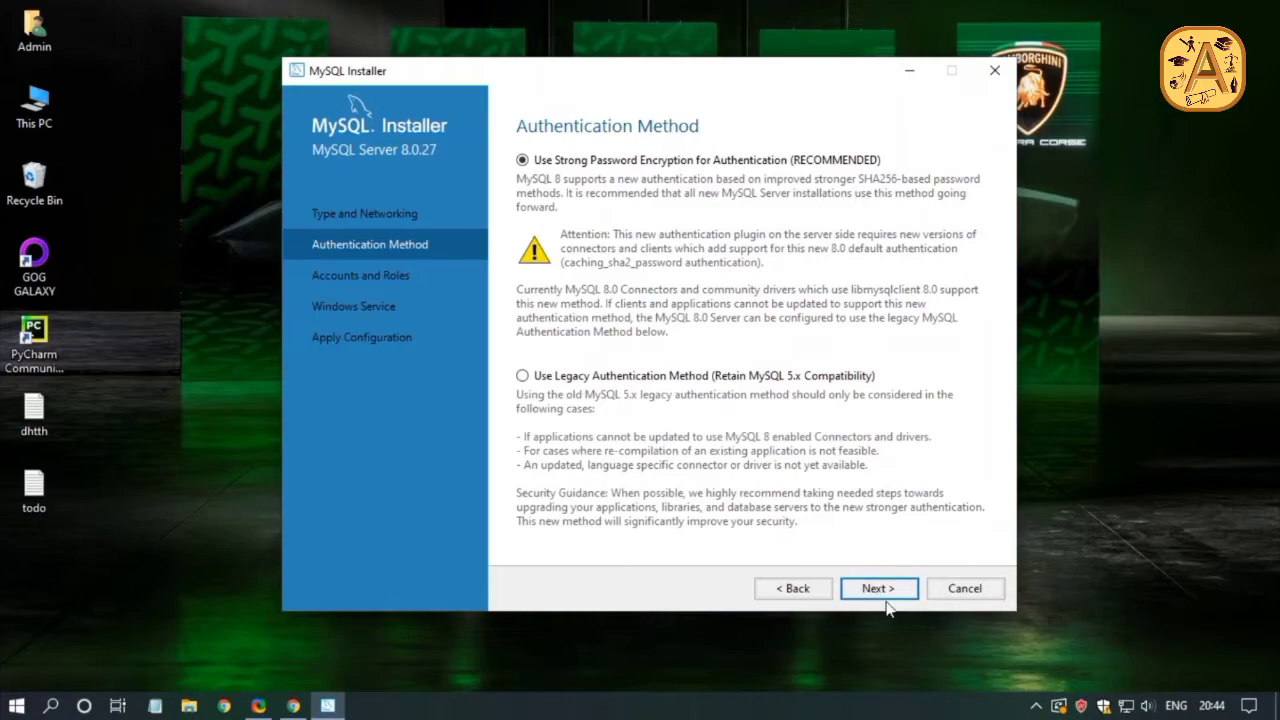
Accept strong password encryption for authentication, then enter and repeat the MySQL root password.
{"action": "left_click", "coordinate": [886, 590]}
{"action": "left_click", "coordinate": [688, 228]}
{"action": "key", "text": "ctrl+v"}
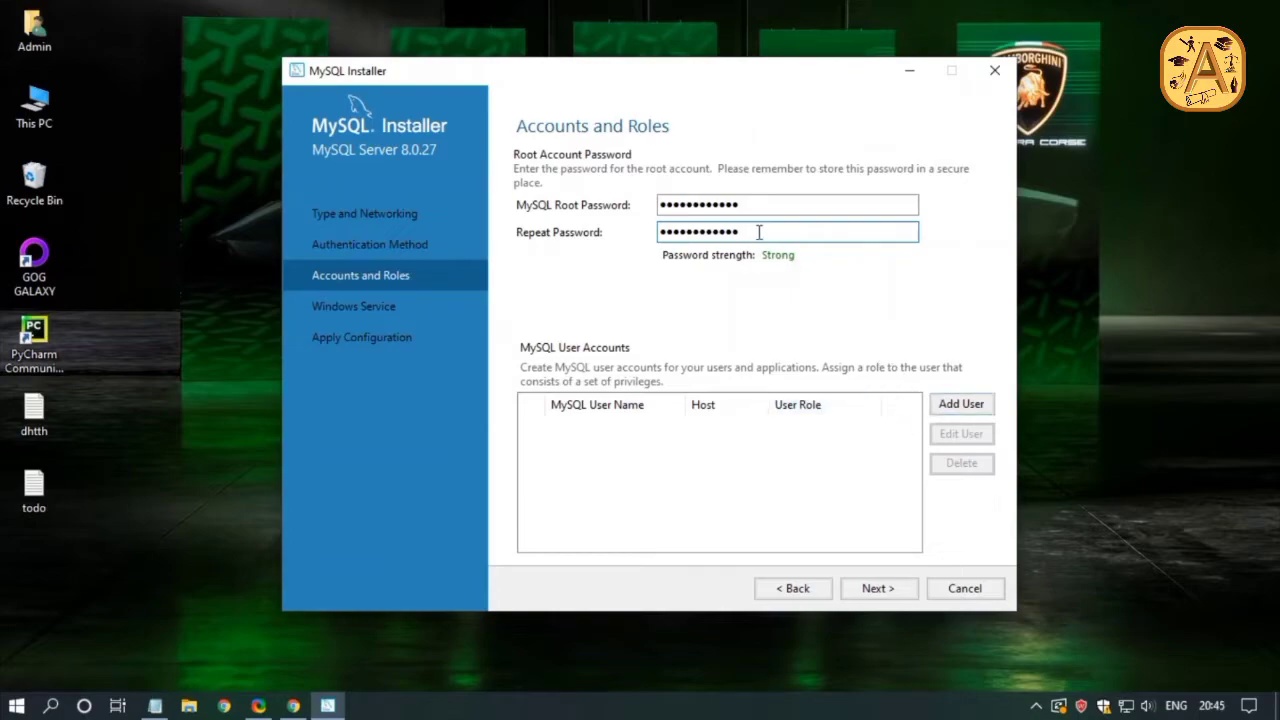
{"action": "left_click", "coordinate": [958, 402]}
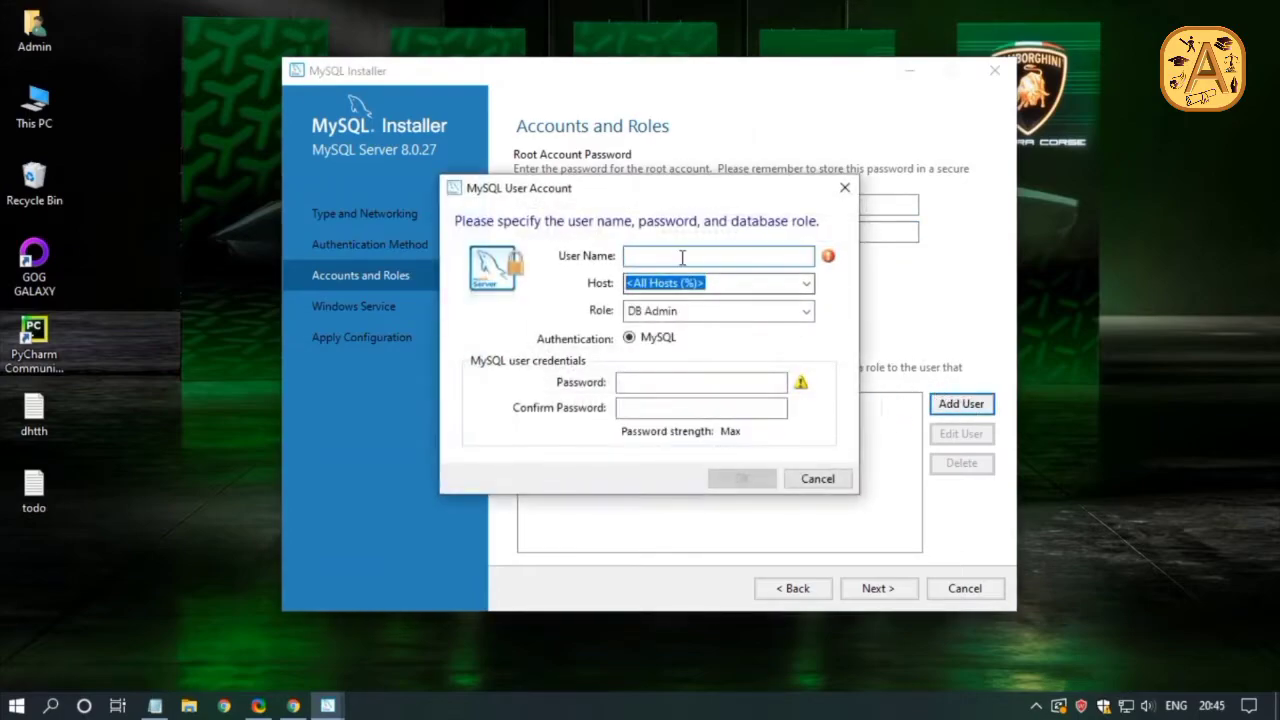
{"action": "left_click", "coordinate": [806, 284]}
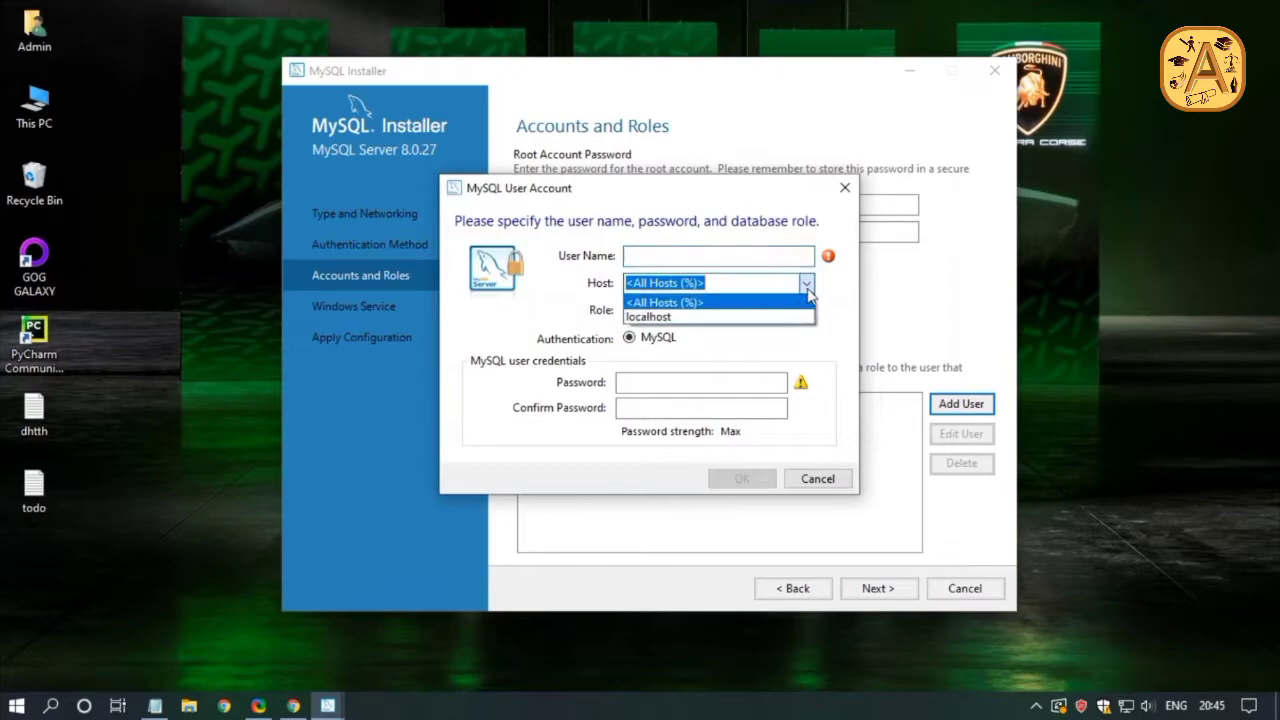
{"action": "left_click", "coordinate": [795, 318]}
{"action": "left_click", "coordinate": [806, 311]}
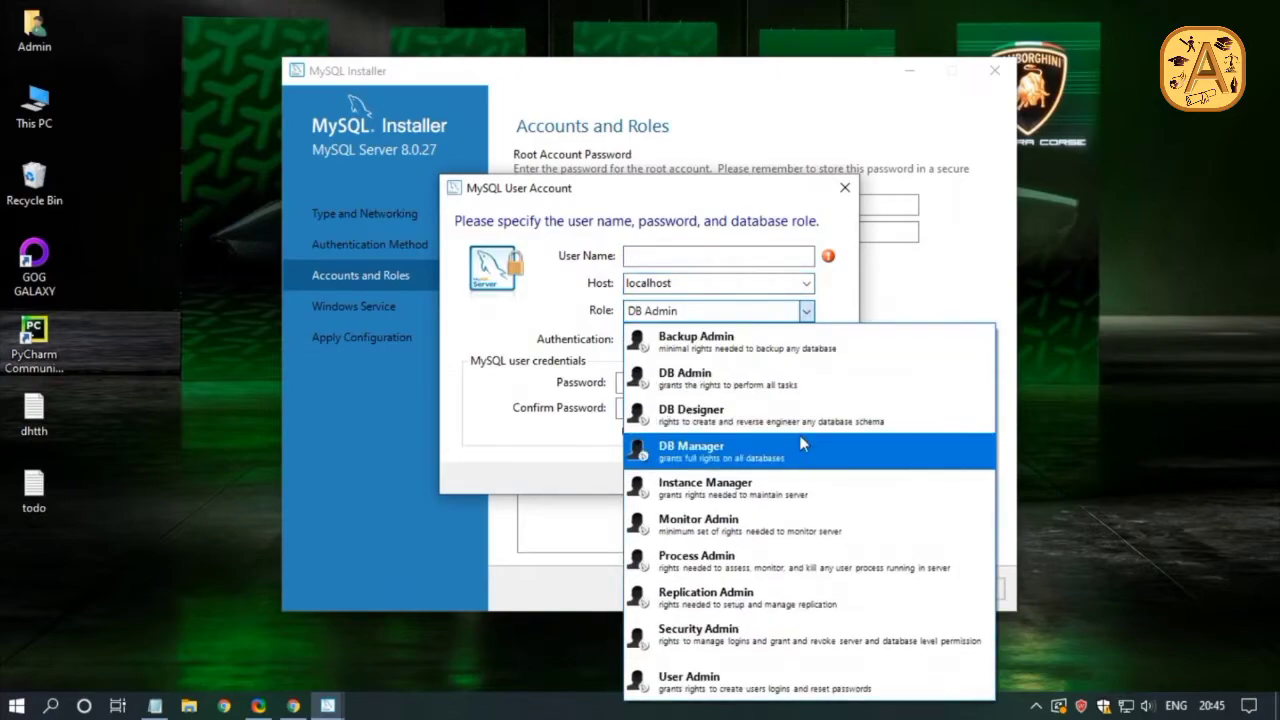
{"action": "left_click", "coordinate": [772, 375]}
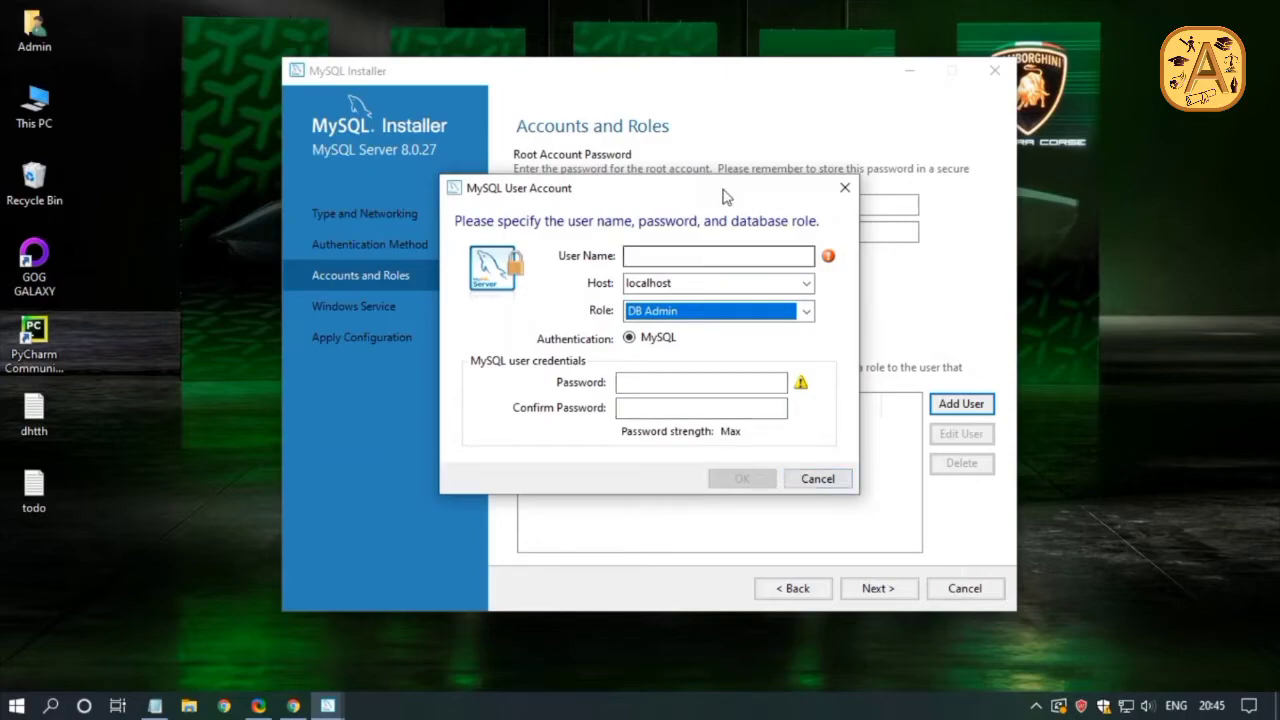
{"action": "left_click", "coordinate": [818, 479]}
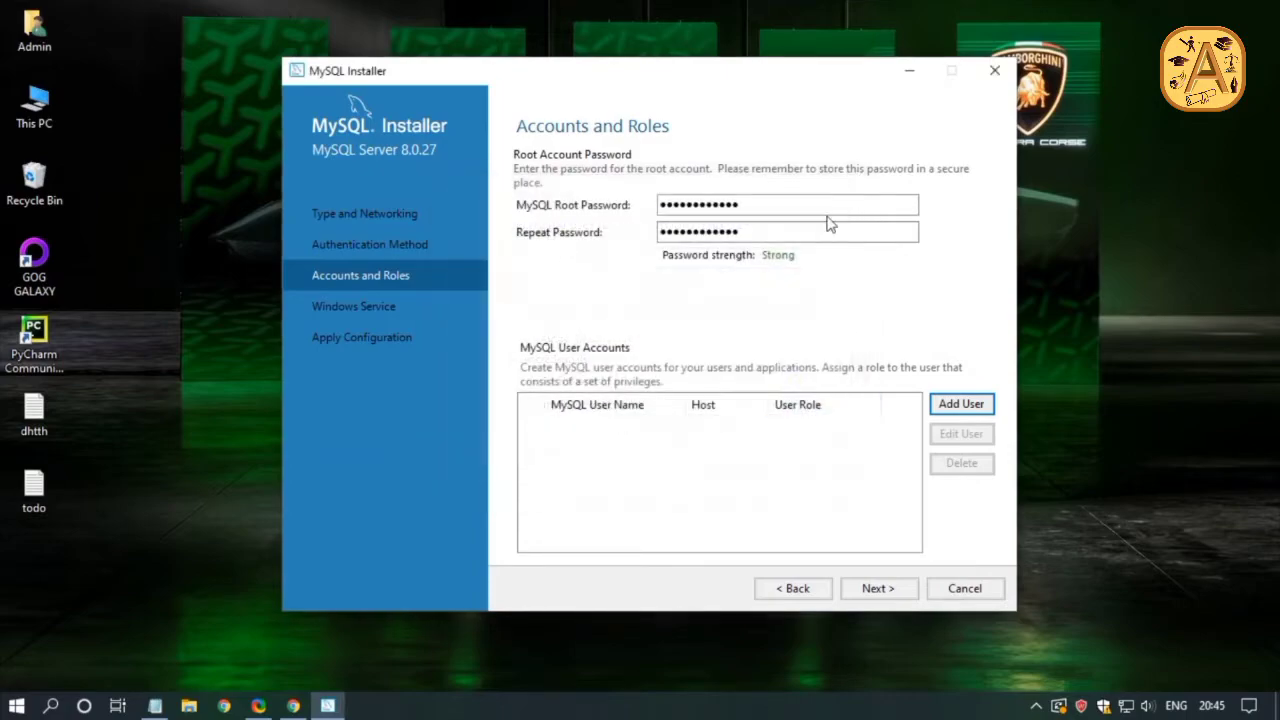
Accept the accounts and the MySQL80 Windows service settings with the Standard System Account, and execute the server configuration.
{"action": "left_click", "coordinate": [878, 589]}
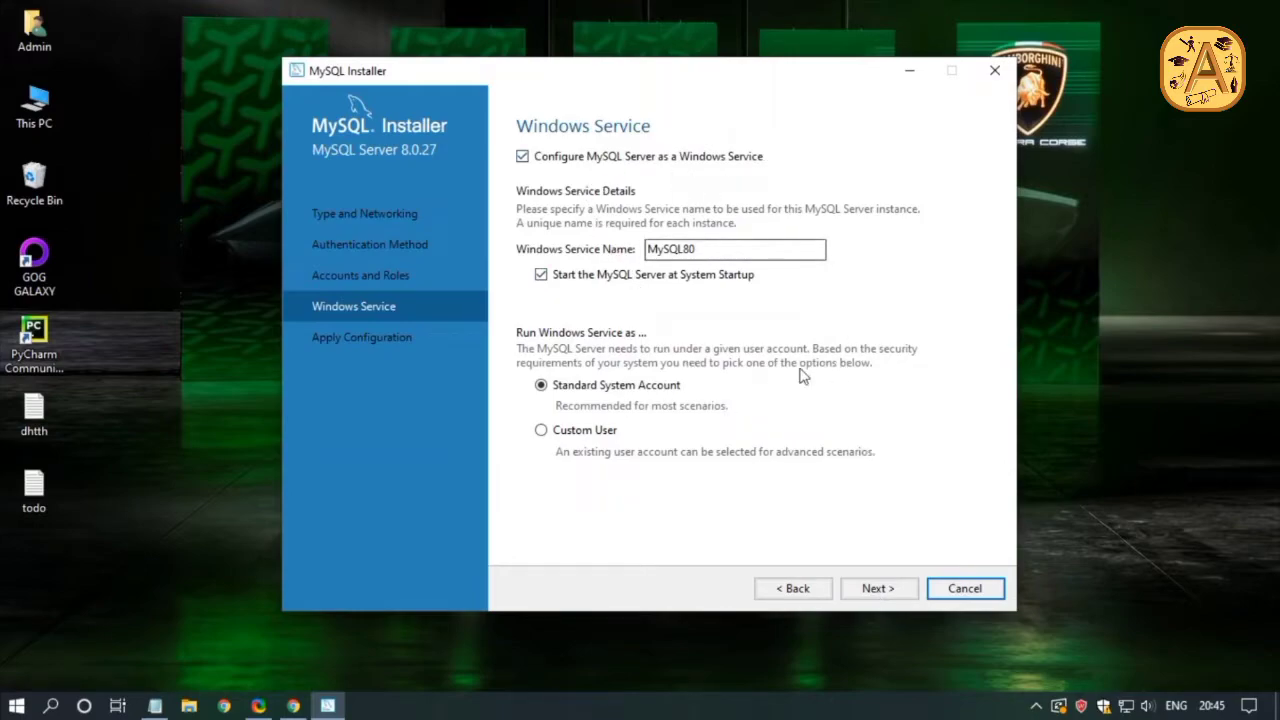
{"action": "left_click", "coordinate": [884, 589]}
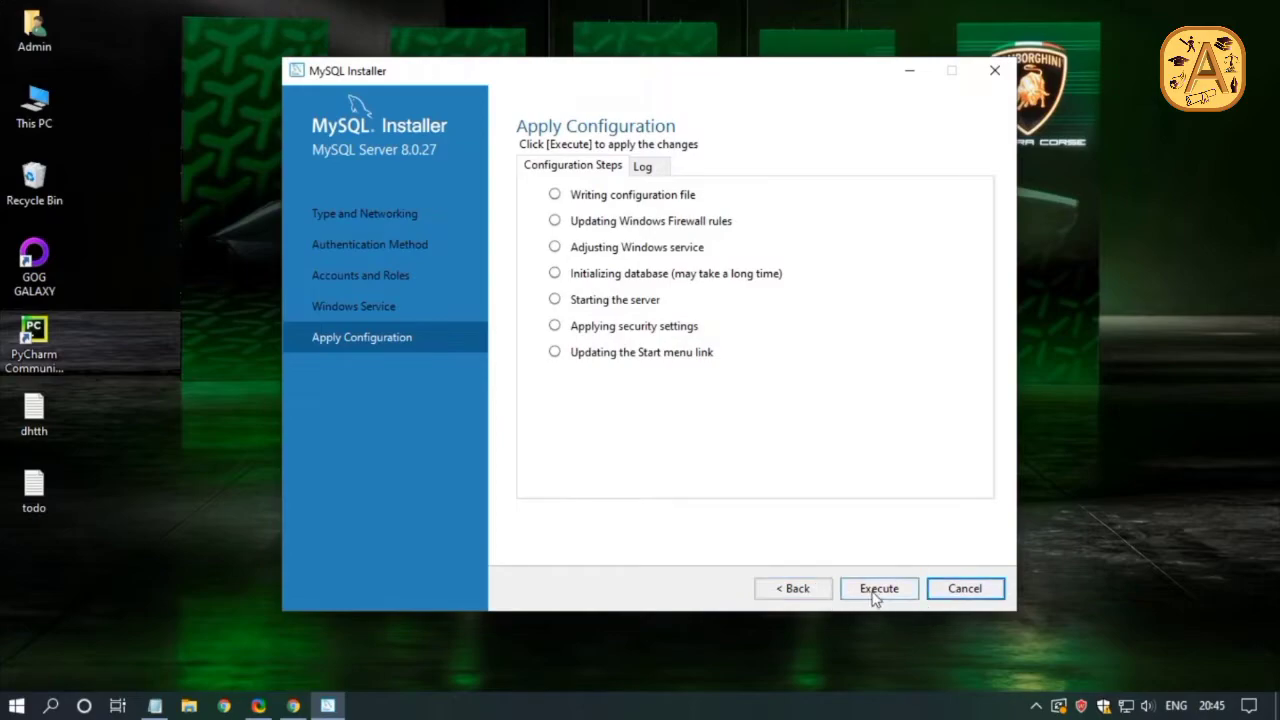
{"action": "left_click", "coordinate": [879, 590]}
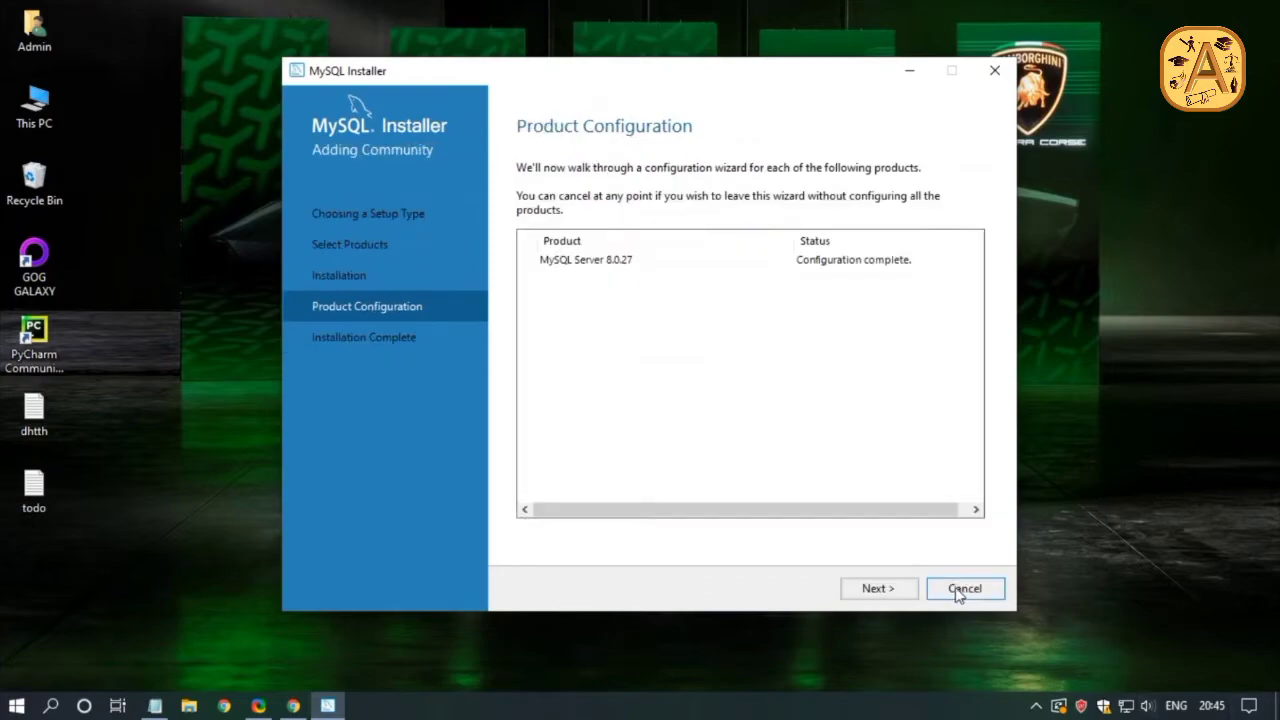
Finish the installer with MySQL Workbench and MySQL Shell set to start after setup, and maximize the Workbench window.
{"action": "left_click", "coordinate": [874, 589]}
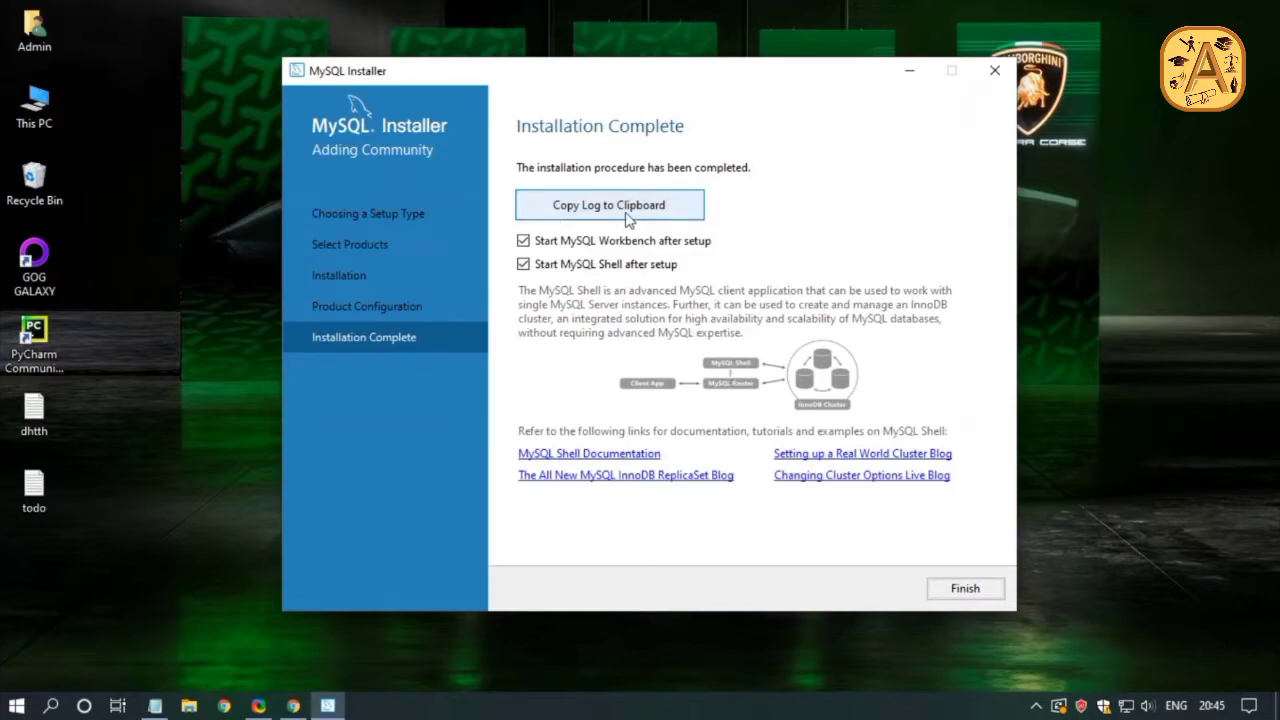
{"action": "left_click", "coordinate": [956, 589]}
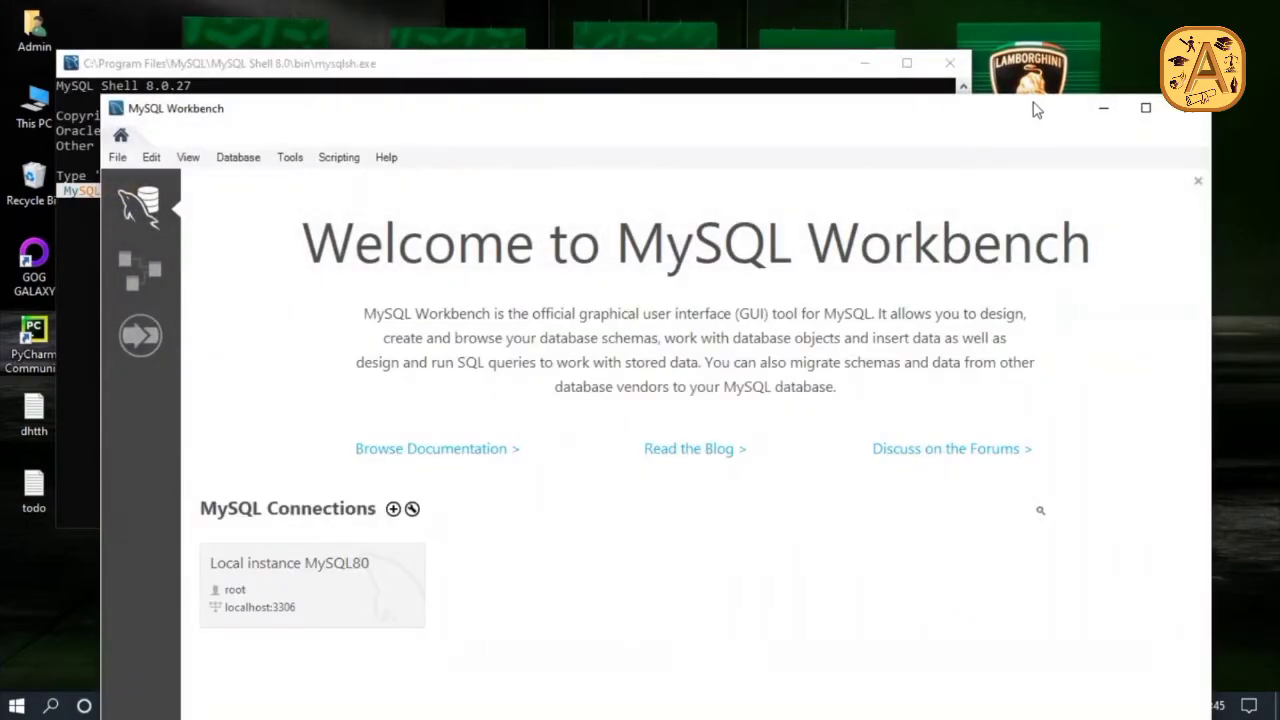
{"action": "left_click", "coordinate": [1146, 108]}
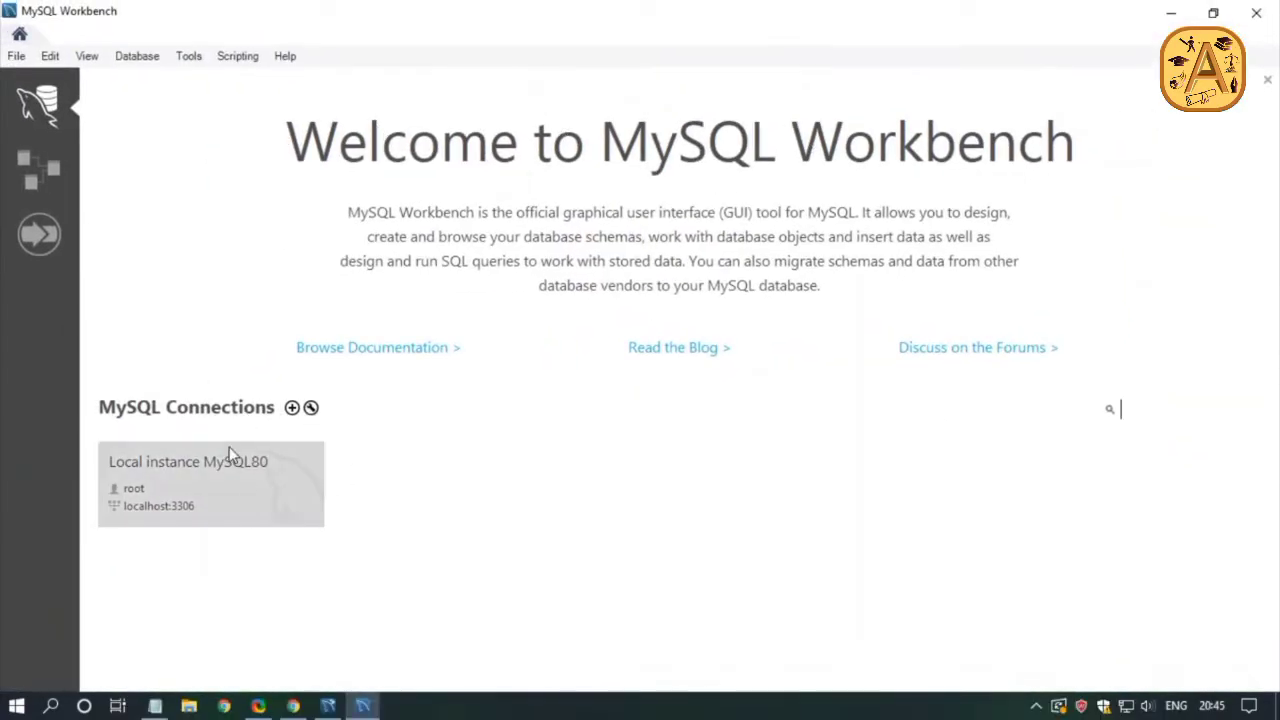
Connect to Local instance MySQL80 as root by entering the root password, with the option to save the password in the vault.
{"action": "left_click", "coordinate": [250, 500]}
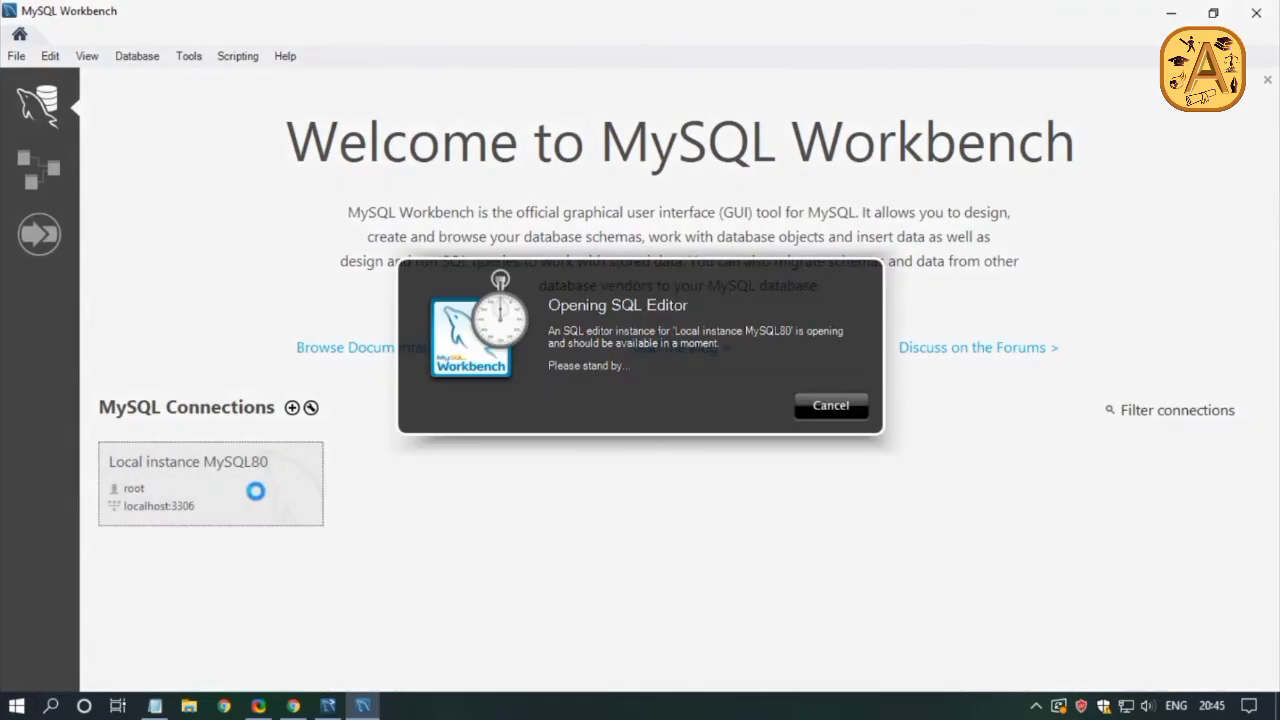
{"action": "key", "text": "ctrl+v"}
{"action": "left_click", "coordinate": [713, 361]}
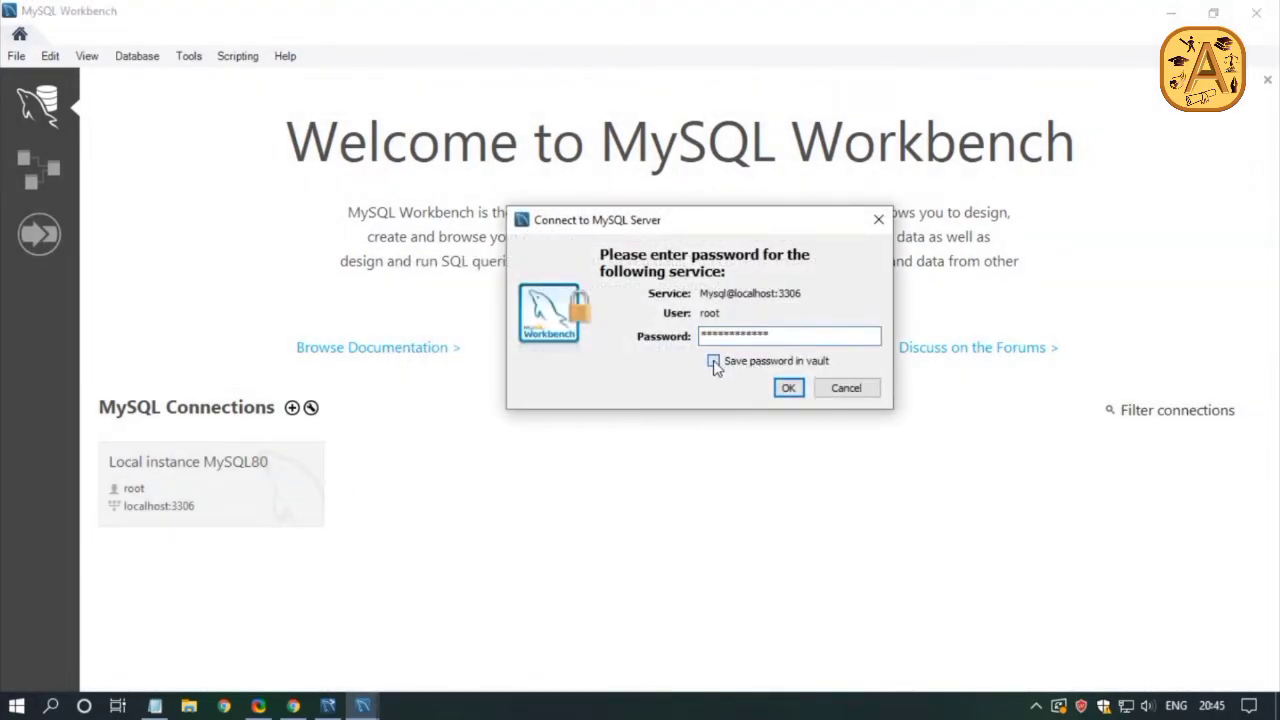
{"action": "left_click", "coordinate": [789, 389]}
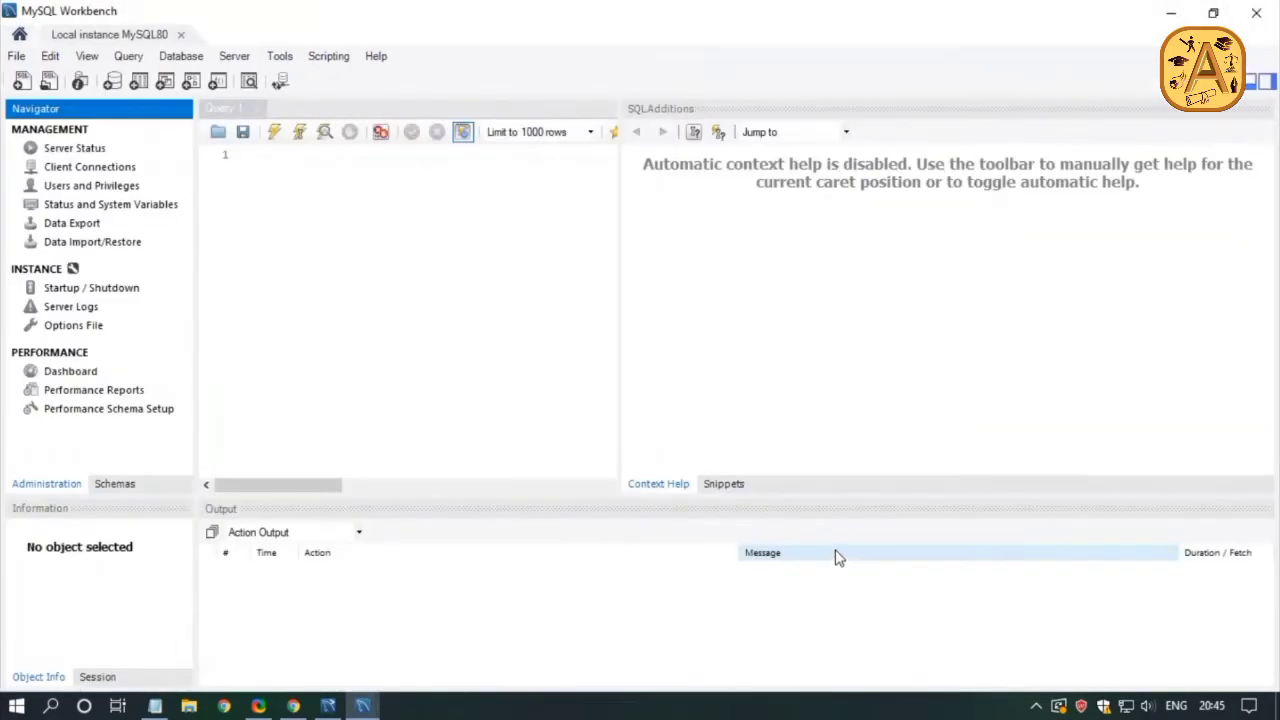